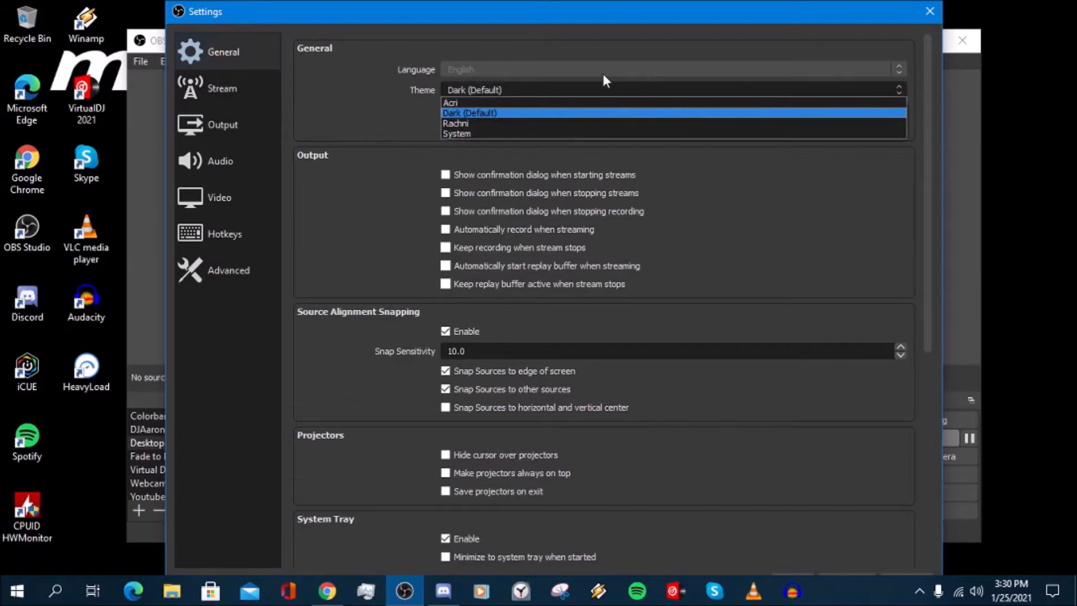
Try the Acri and Rachni interface themes in the General settings
{"action": "left_click", "coordinate": [514, 113]}
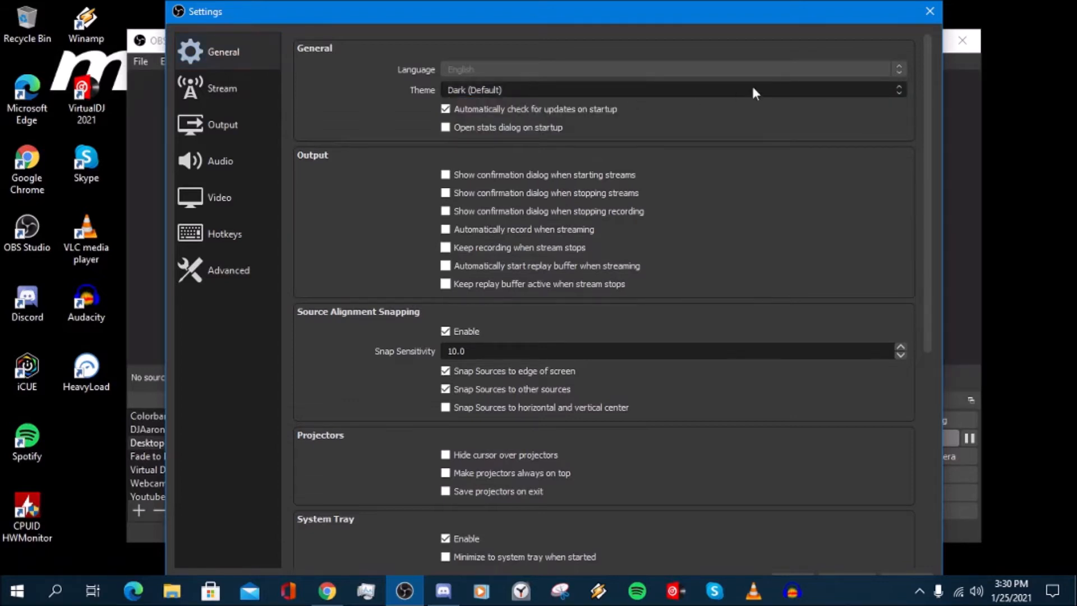
{"action": "scroll", "coordinate": [882, 94], "scroll_direction": "up", "scroll_amount": 1}
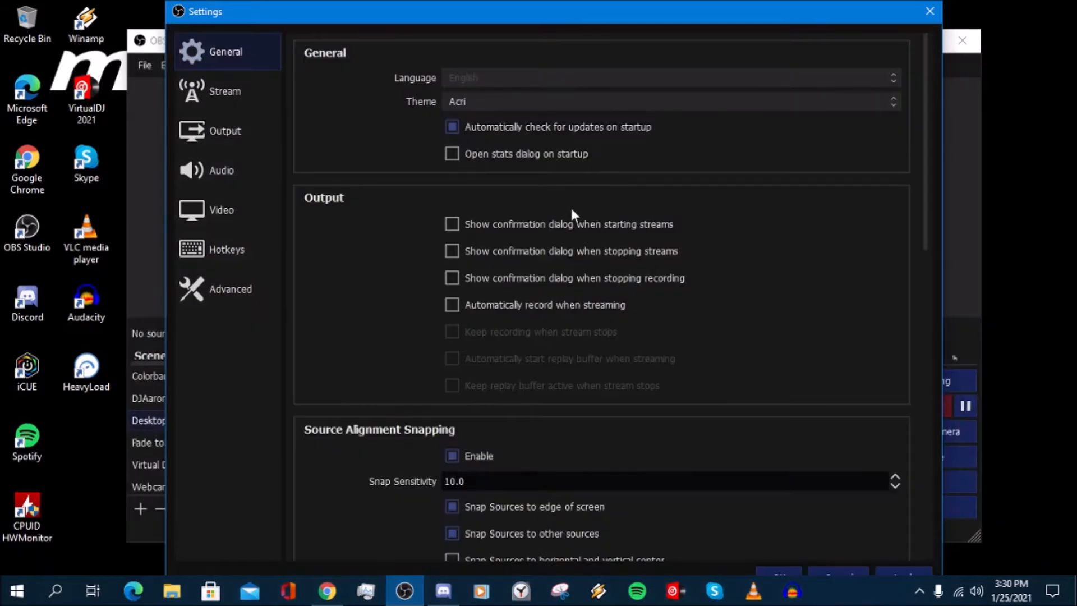
{"action": "left_click_drag", "start_coordinate": [757, 14], "coordinate": [801, 17]}
{"action": "left_click", "coordinate": [928, 99]}
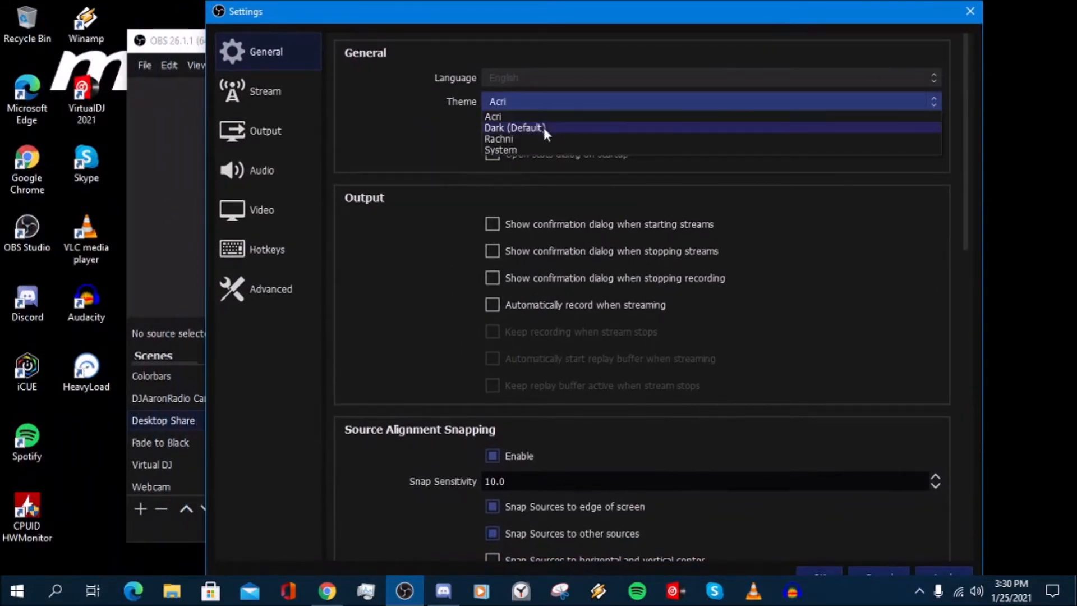
{"action": "key", "text": "Escape"}
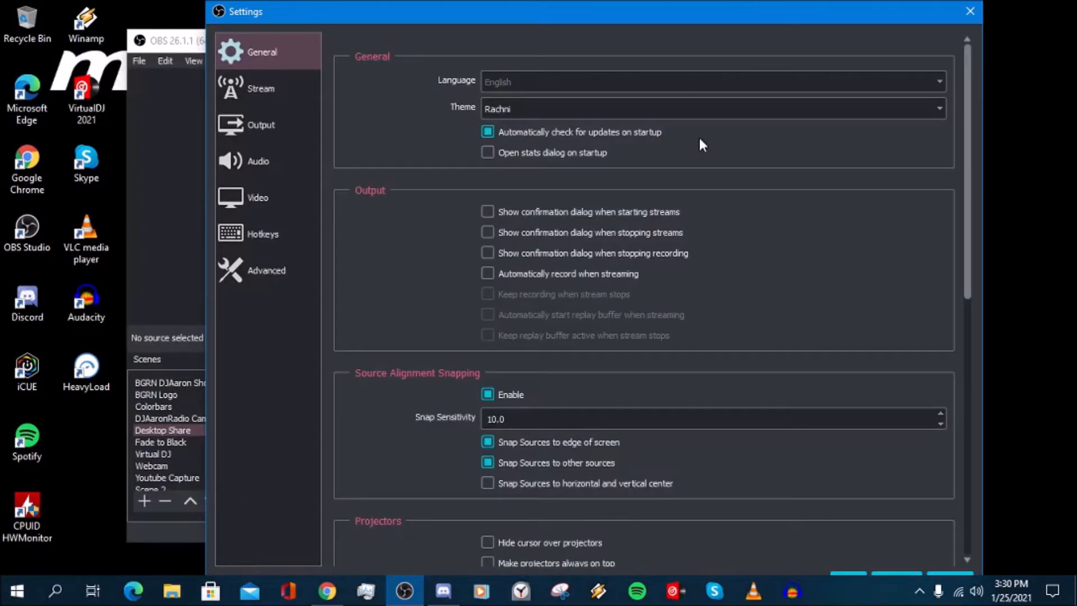
{"action": "left_click_drag", "start_coordinate": [739, 8], "coordinate": [539, 9]}
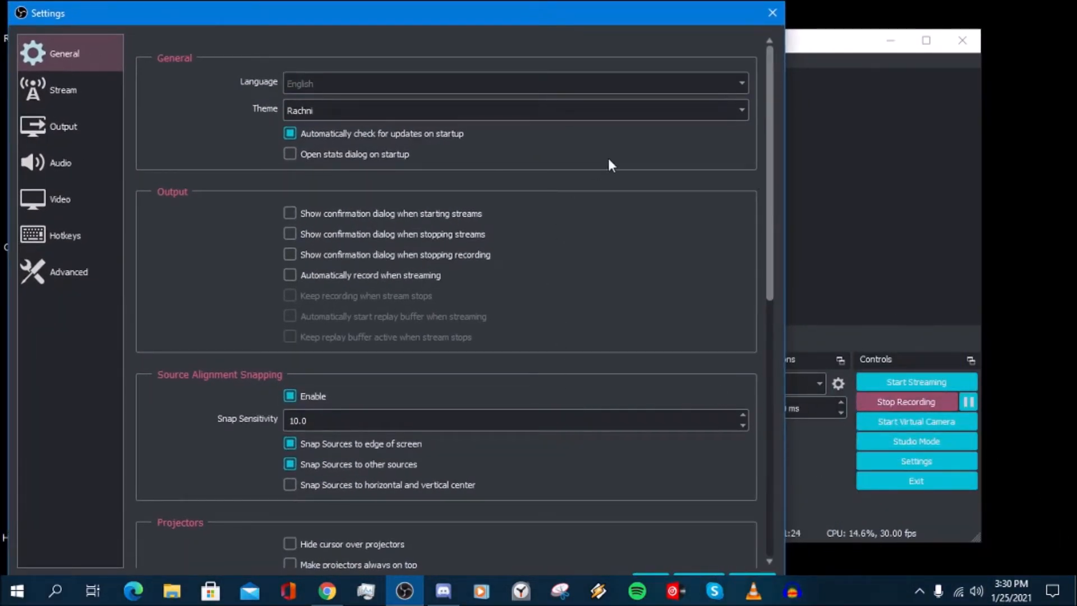
Try the System theme, and return the interface theme to Dark (Default)
{"action": "left_click", "coordinate": [731, 112]}
{"action": "left_click", "coordinate": [407, 153]}
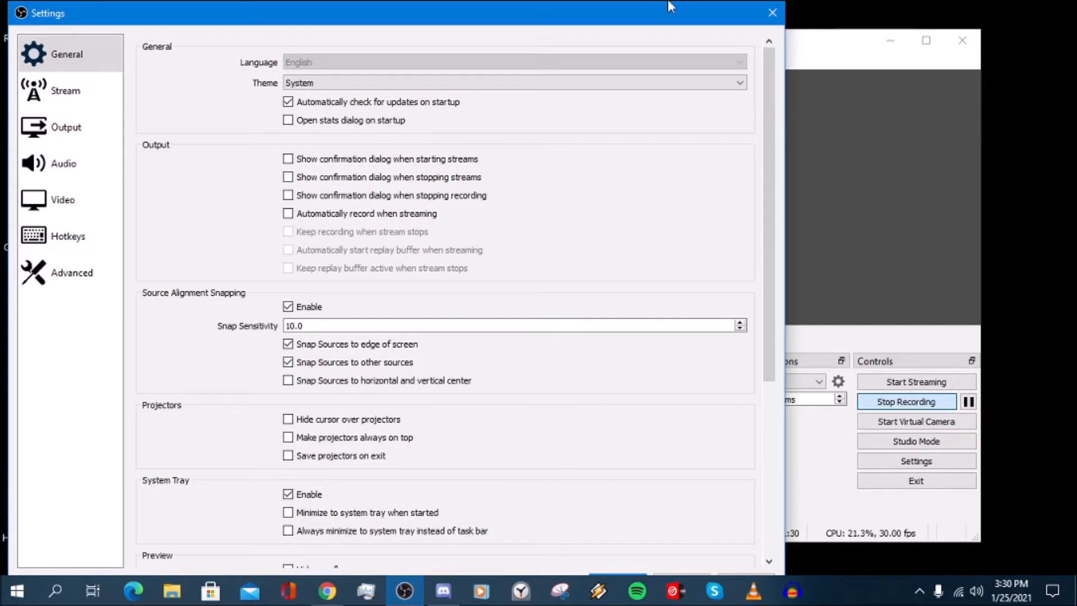
{"action": "left_click_drag", "start_coordinate": [362, 17], "coordinate": [469, 7]}
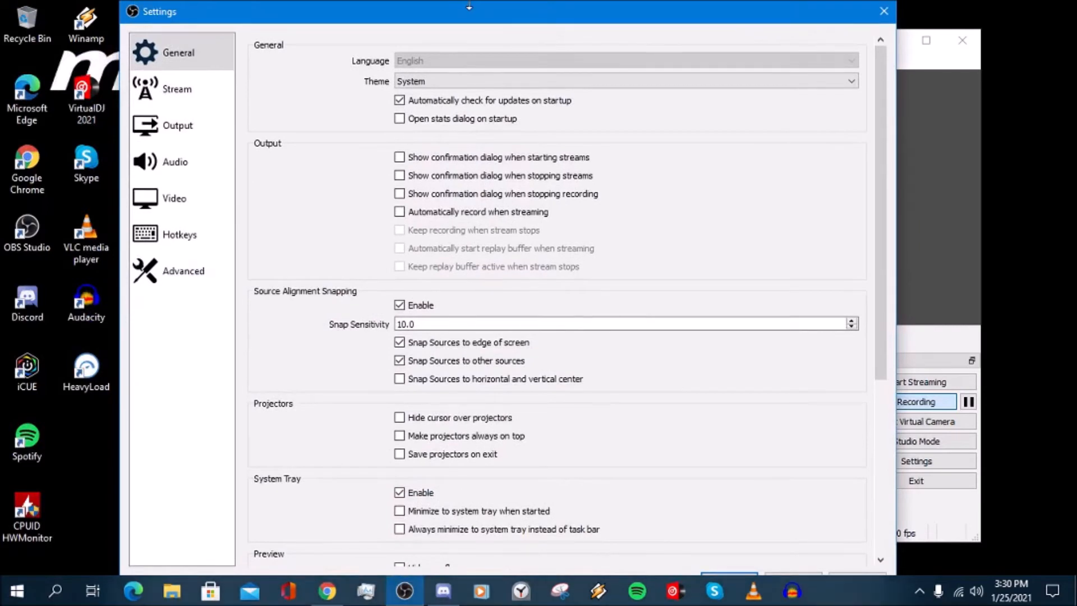
{"action": "left_click", "coordinate": [851, 84]}
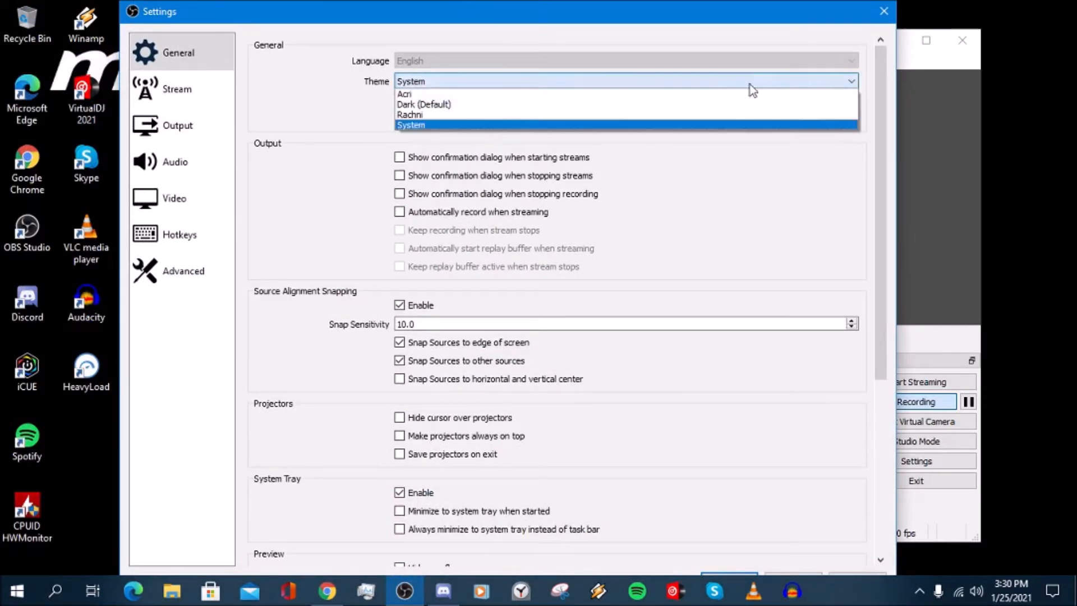
{"action": "left_click", "coordinate": [543, 104]}
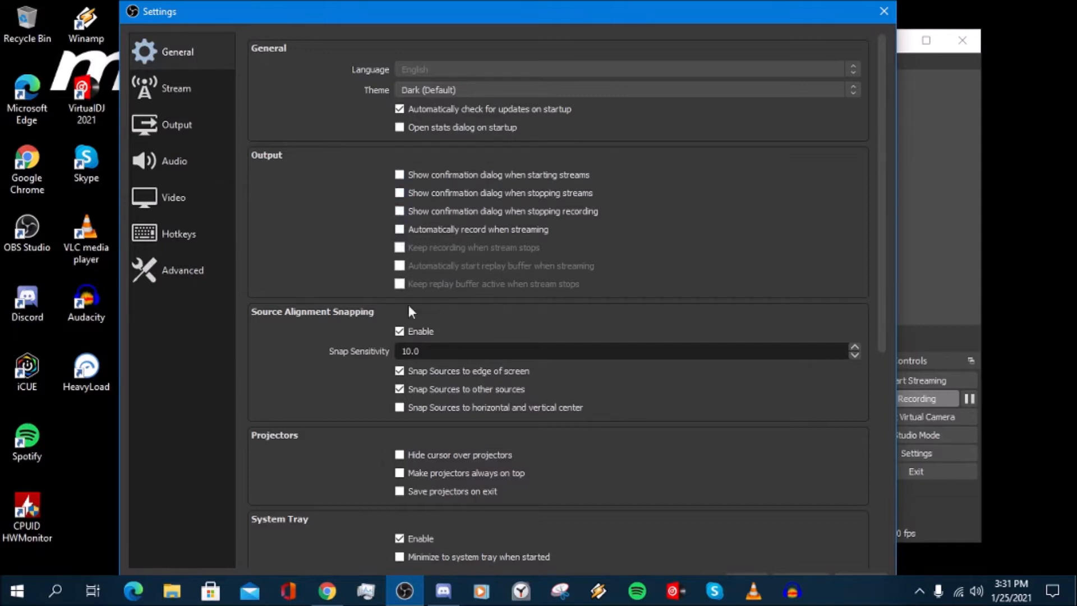
Review the General options from output through multiview, and examine the Stream service and server settings
{"action": "scroll", "coordinate": [532, 309], "scroll_direction": "down", "scroll_amount": 3}
{"action": "scroll", "coordinate": [531, 310], "scroll_direction": "up", "scroll_amount": 2}
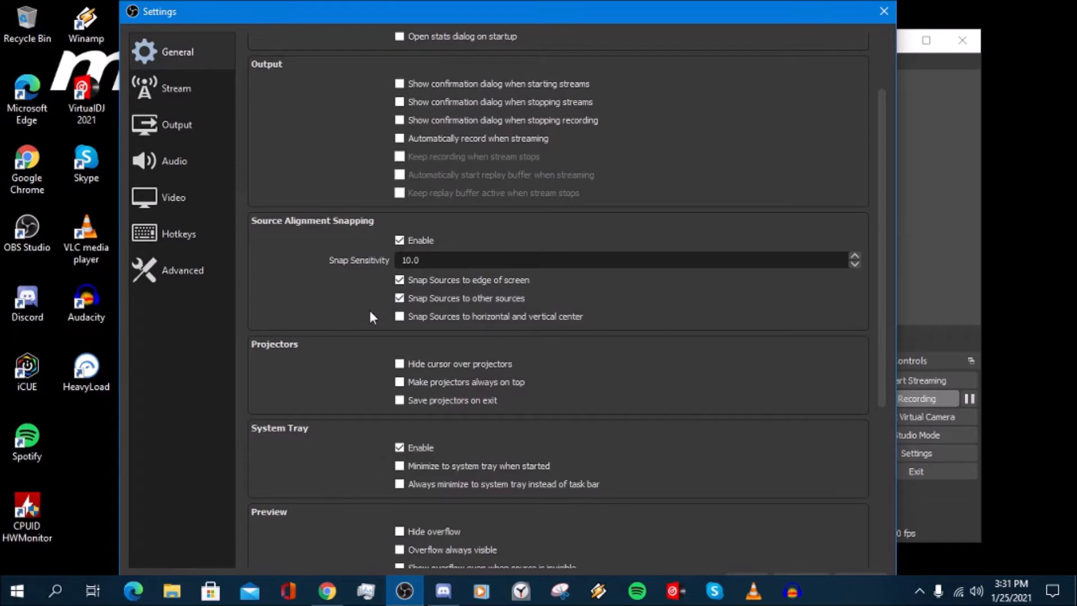
{"action": "scroll", "coordinate": [645, 324], "scroll_direction": "down", "scroll_amount": 3}
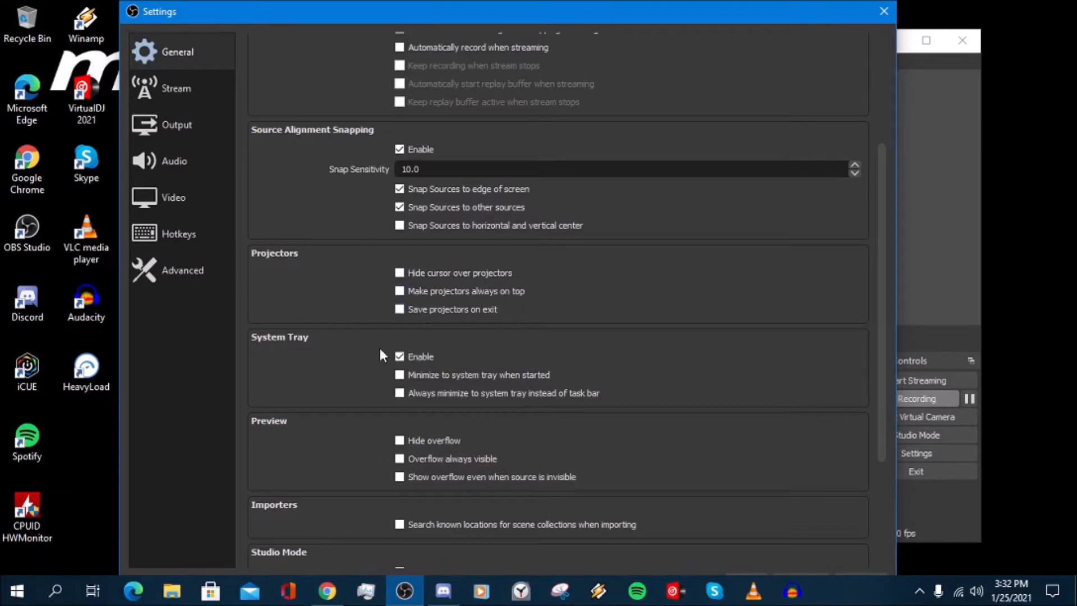
{"action": "scroll", "coordinate": [601, 368], "scroll_direction": "down", "scroll_amount": 3}
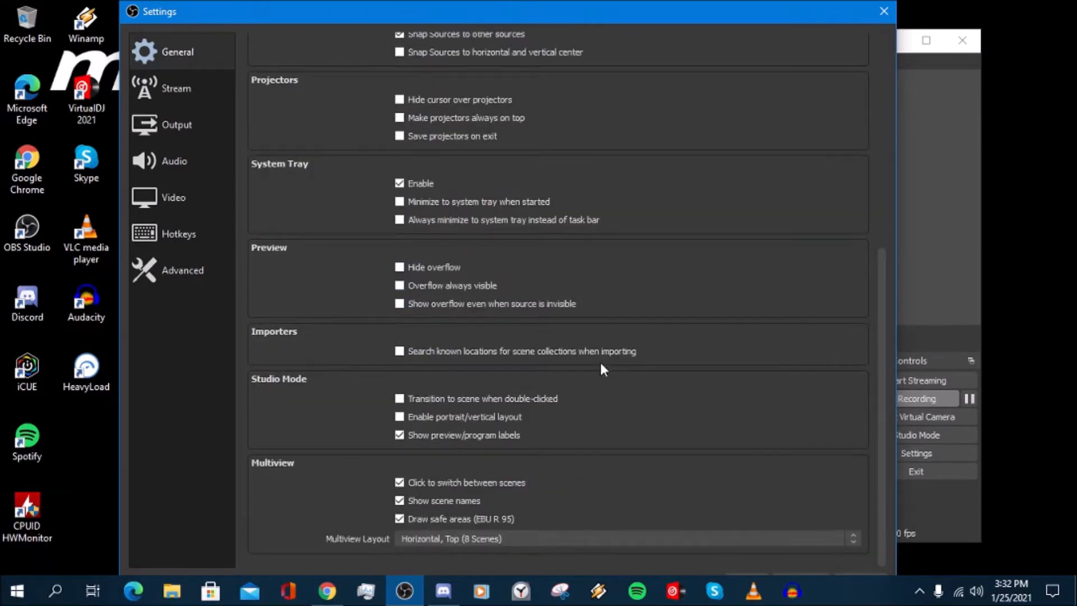
{"action": "scroll", "coordinate": [601, 365], "scroll_direction": "up", "scroll_amount": 6}
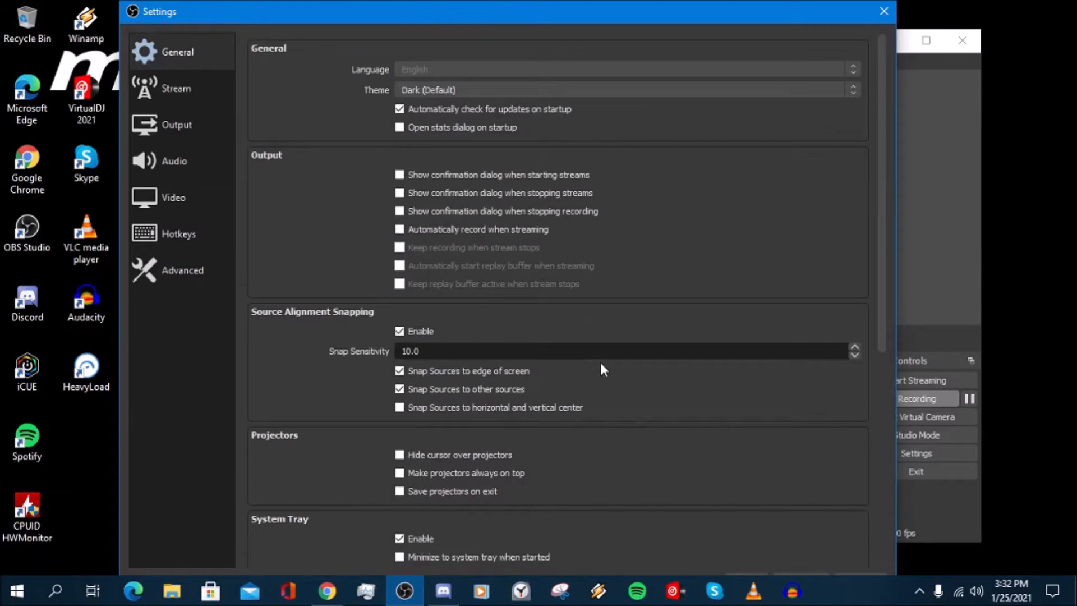
{"action": "left_click", "coordinate": [156, 89]}
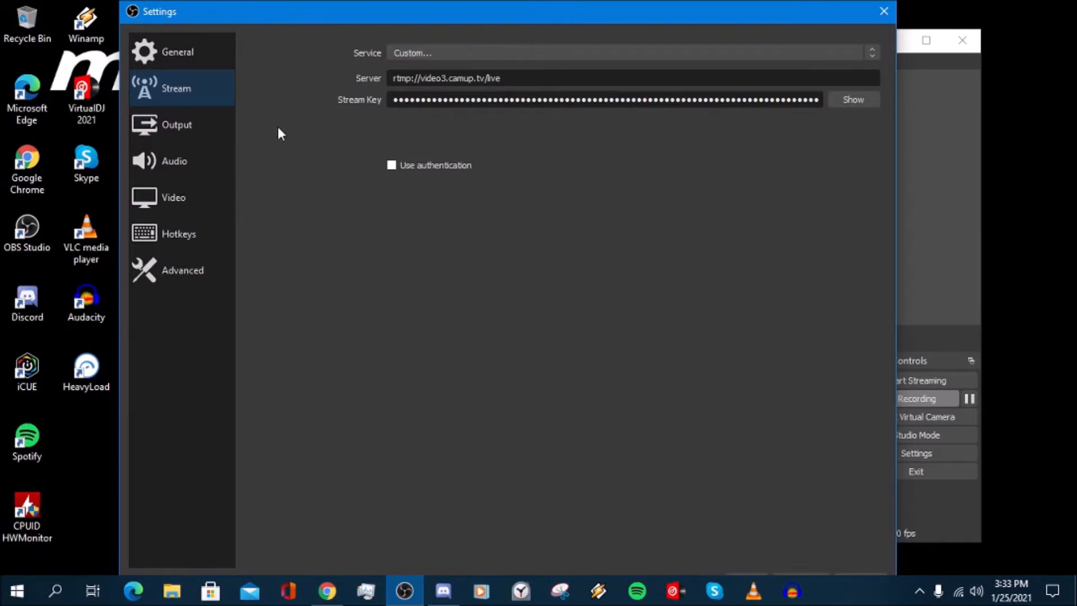
Set the streaming video bitrate to 350 Kbps in the Output settings
{"action": "left_click", "coordinate": [179, 125]}
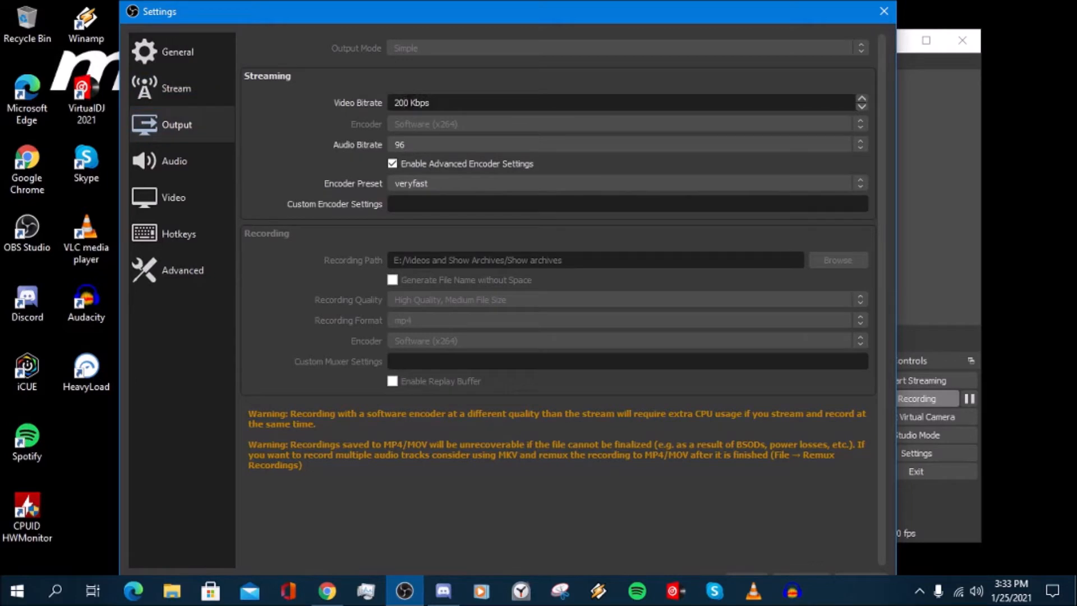
{"action": "key", "text": "BackSpace"}
{"action": "key", "text": "BackSpace"}
{"action": "key", "text": "BackSpace"}
{"action": "type", "text": "400"}
{"action": "key", "text": "BackSpace"}
{"action": "key", "text": "BackSpace"}
{"action": "key", "text": "BackSpace"}
{"action": "type", "text": "350"}
Try the superfast encoder preset for streaming, and return it to veryfast
{"action": "left_click", "coordinate": [858, 185]}
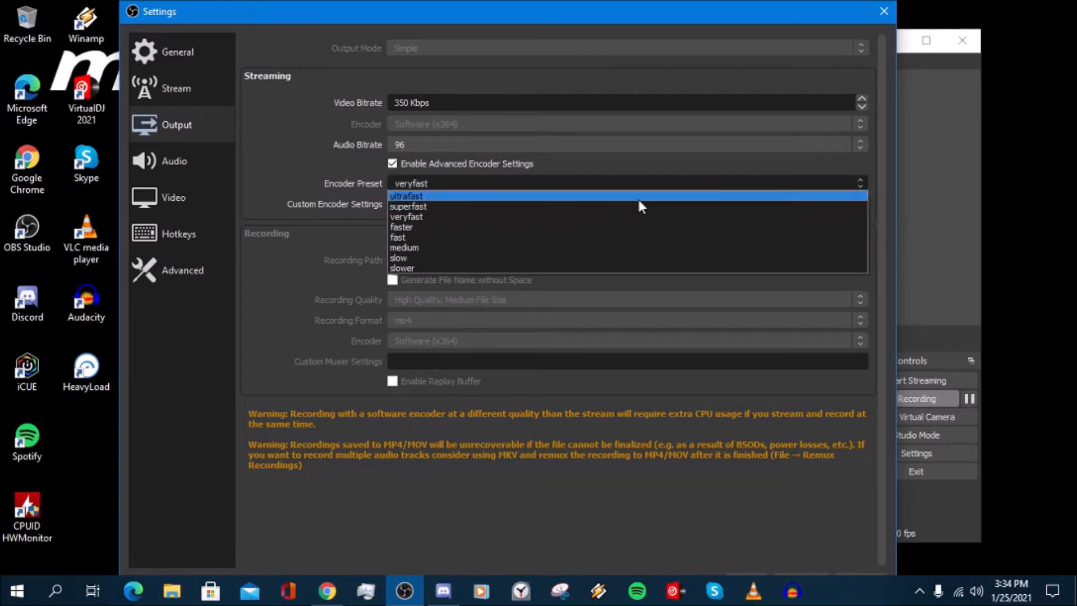
{"action": "left_click", "coordinate": [625, 207]}
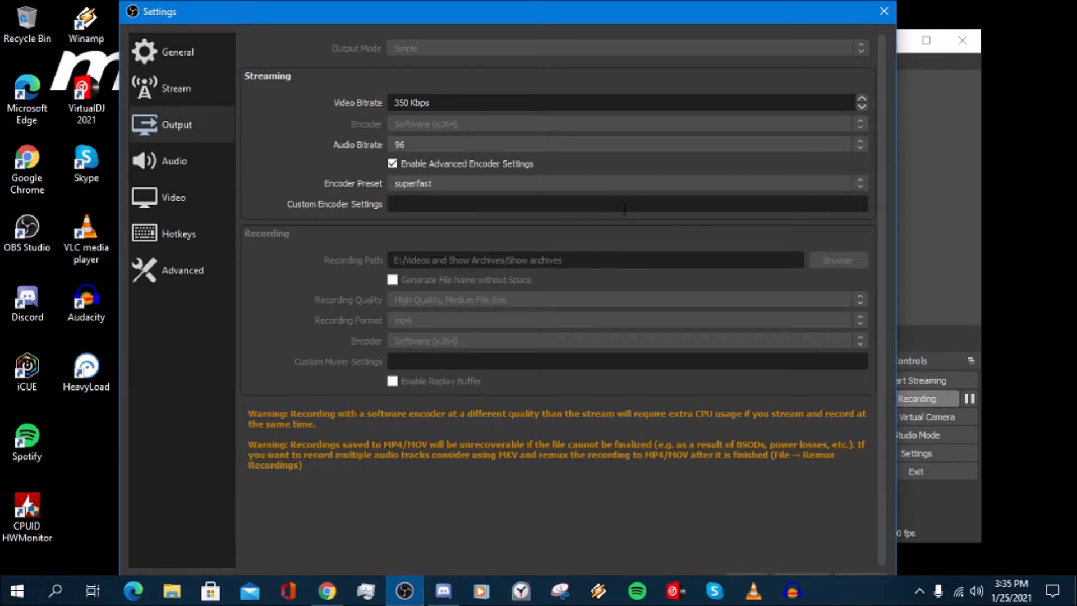
{"action": "left_click", "coordinate": [851, 185]}
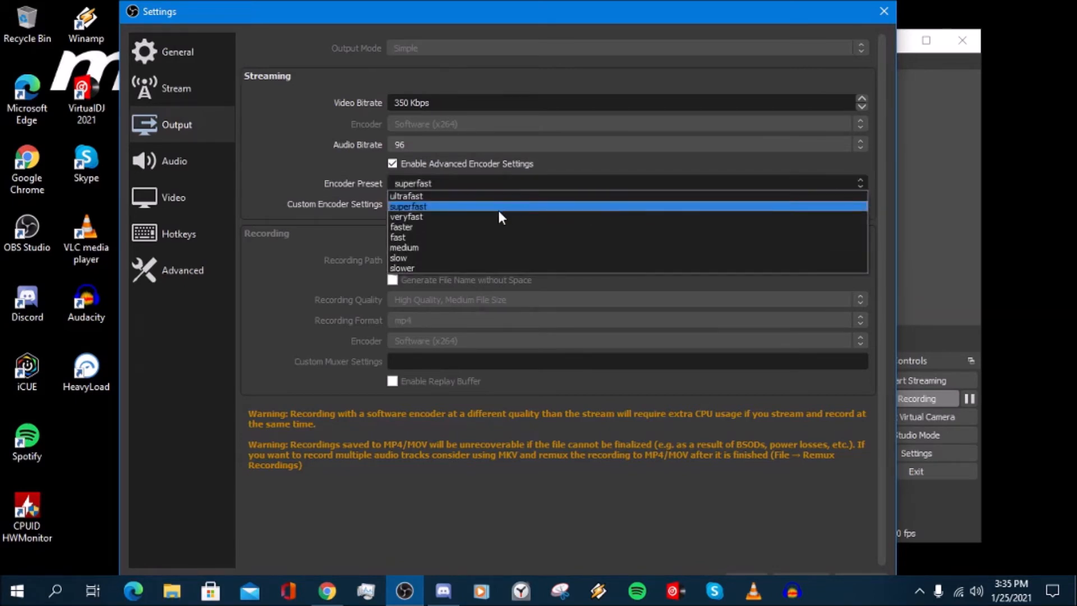
{"action": "left_click", "coordinate": [469, 216]}
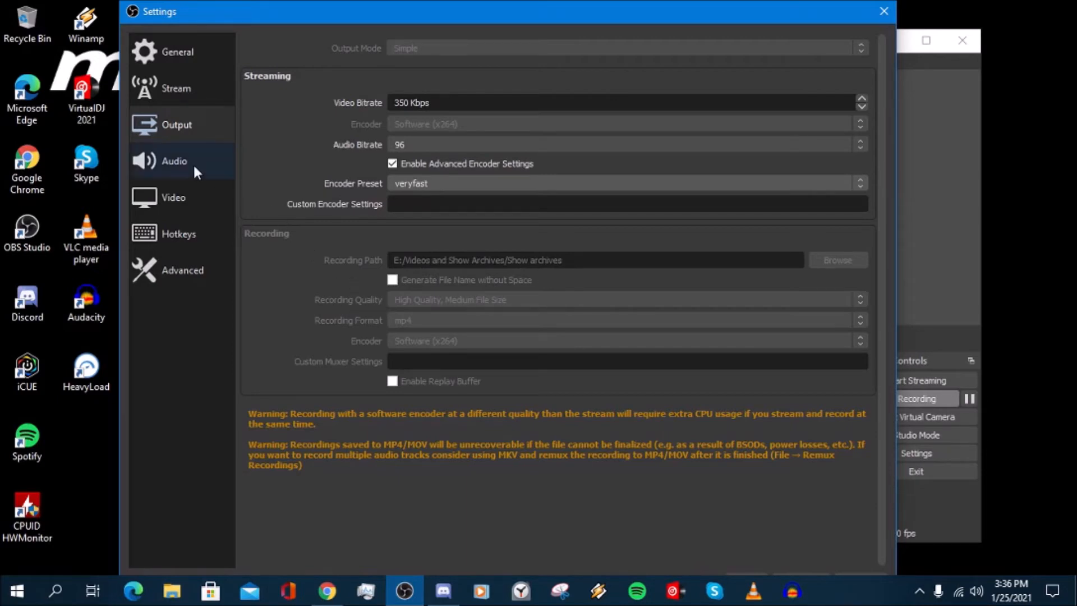
Set the Peak Meter Type in the Audio settings to True Peak (Higher CPU usage)
{"action": "left_click", "coordinate": [179, 172]}
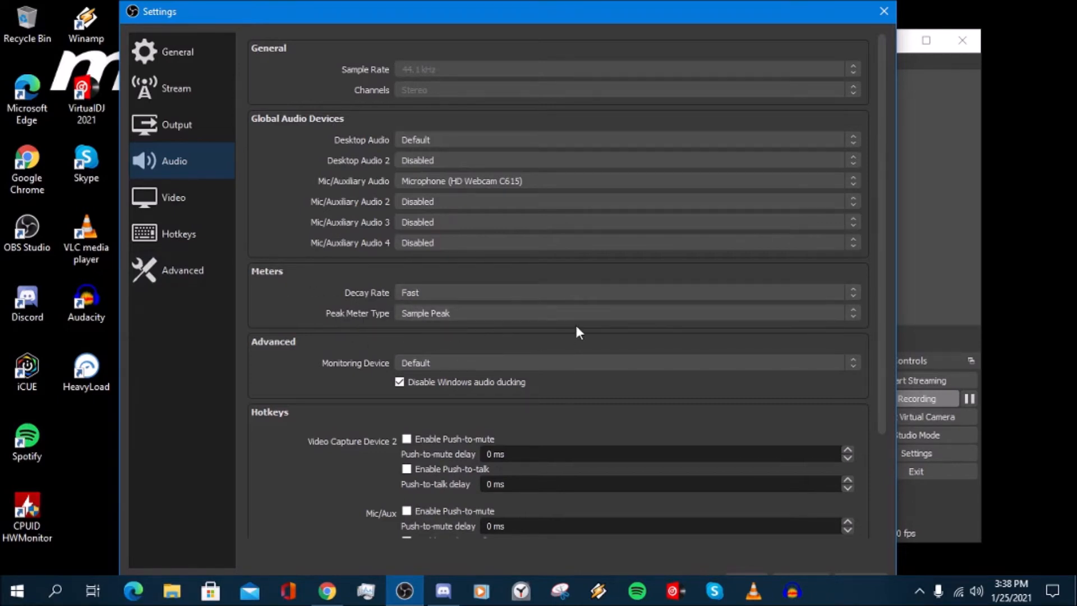
{"action": "left_click", "coordinate": [850, 316]}
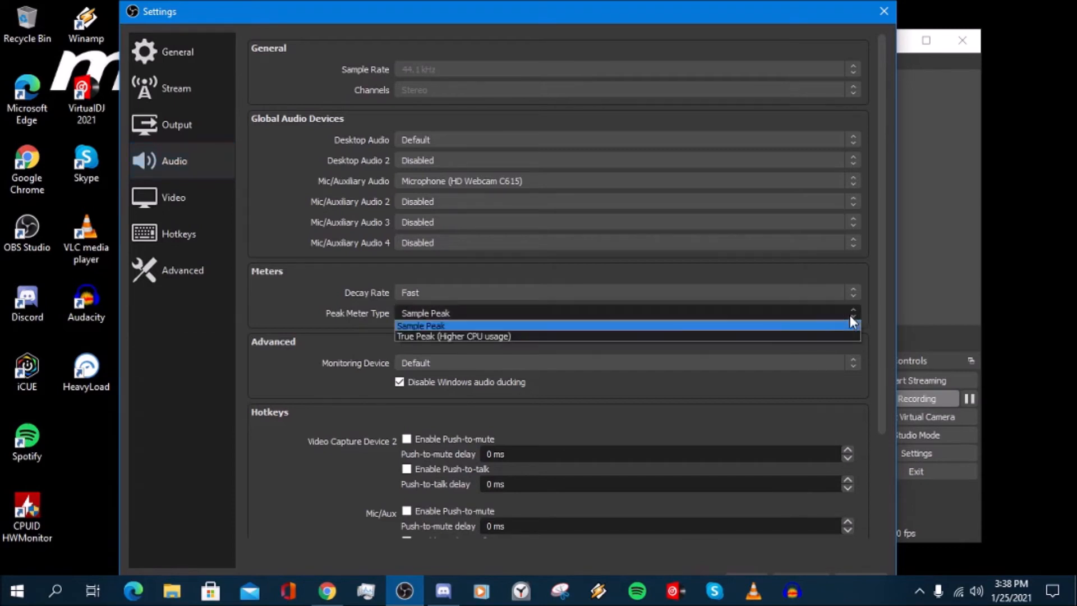
{"action": "left_click", "coordinate": [496, 335]}
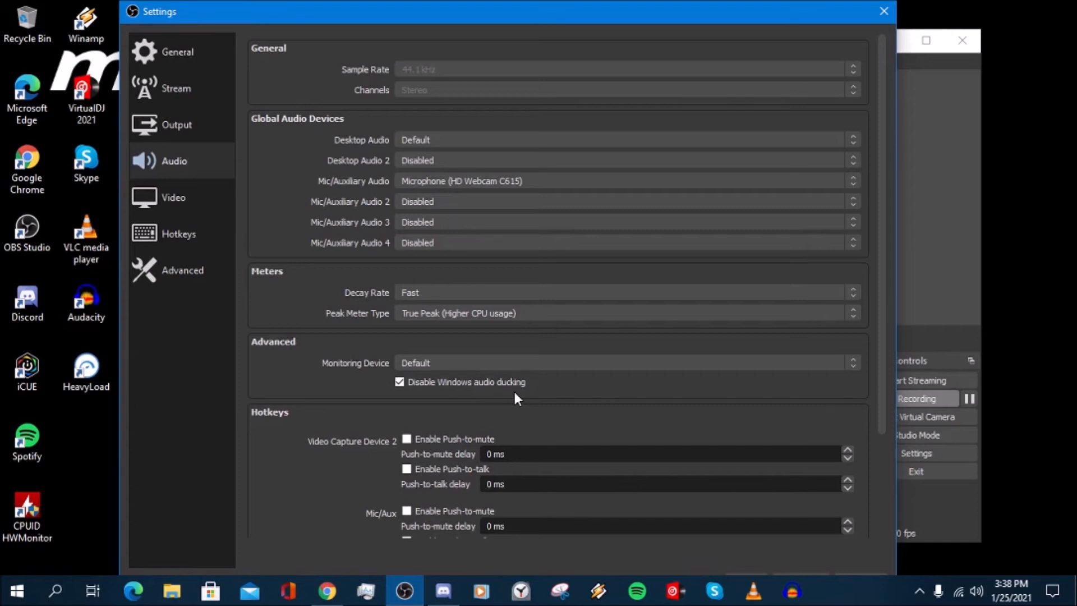
Examine the Video resolution and FPS settings, and look through the hotkey assignments for streaming, recording, scenes and audio
{"action": "left_click", "coordinate": [179, 206]}
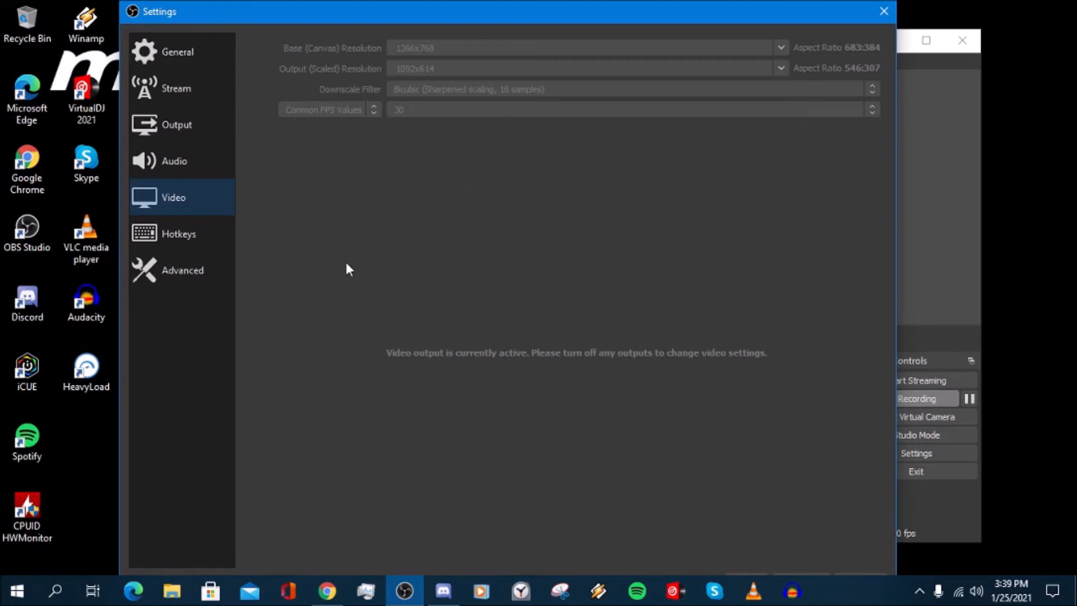
{"action": "left_click", "coordinate": [178, 241]}
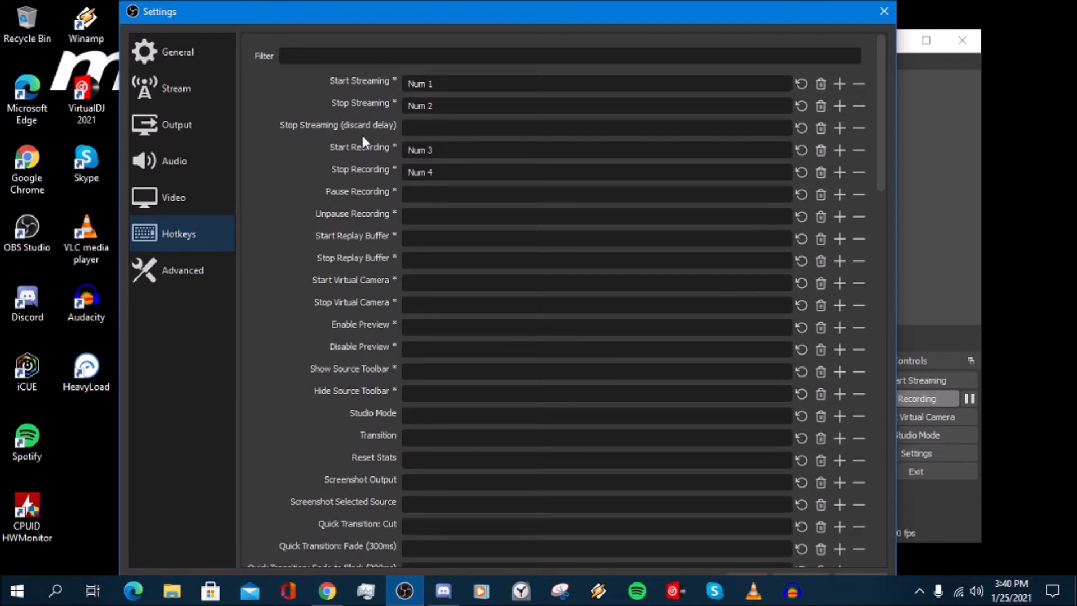
{"action": "scroll", "coordinate": [519, 281], "scroll_direction": "down", "scroll_amount": 15}
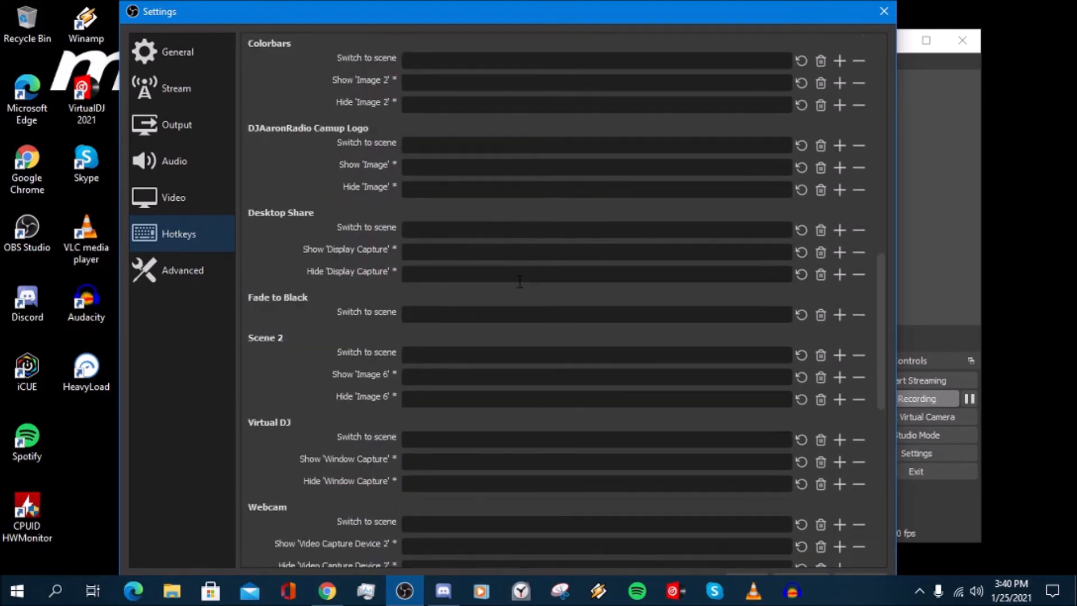
{"action": "scroll", "coordinate": [519, 281], "scroll_direction": "up", "scroll_amount": 8}
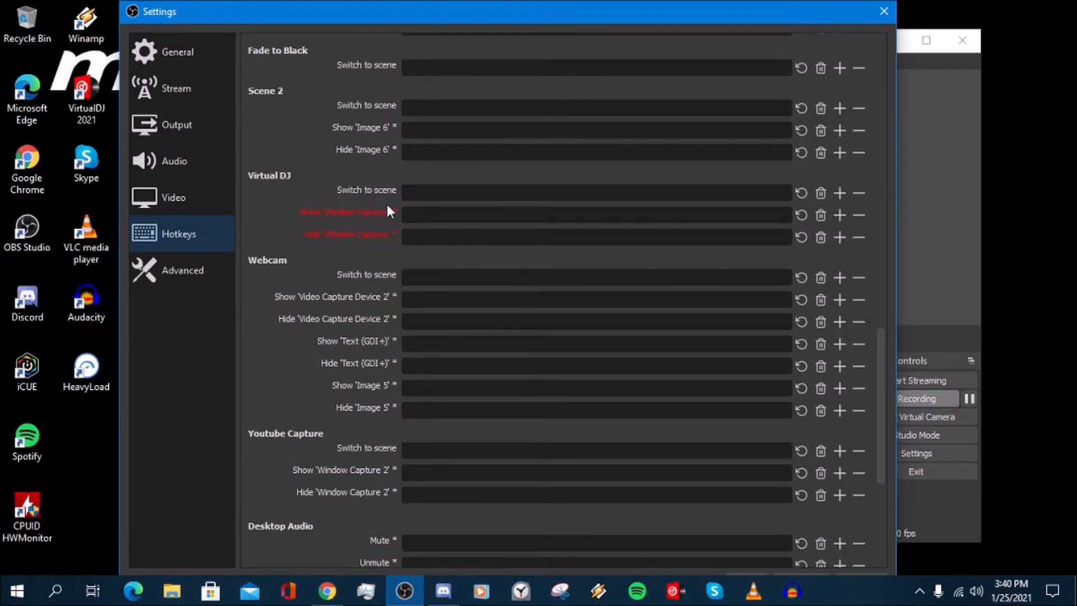
{"action": "scroll", "coordinate": [465, 395], "scroll_direction": "down", "scroll_amount": 5}
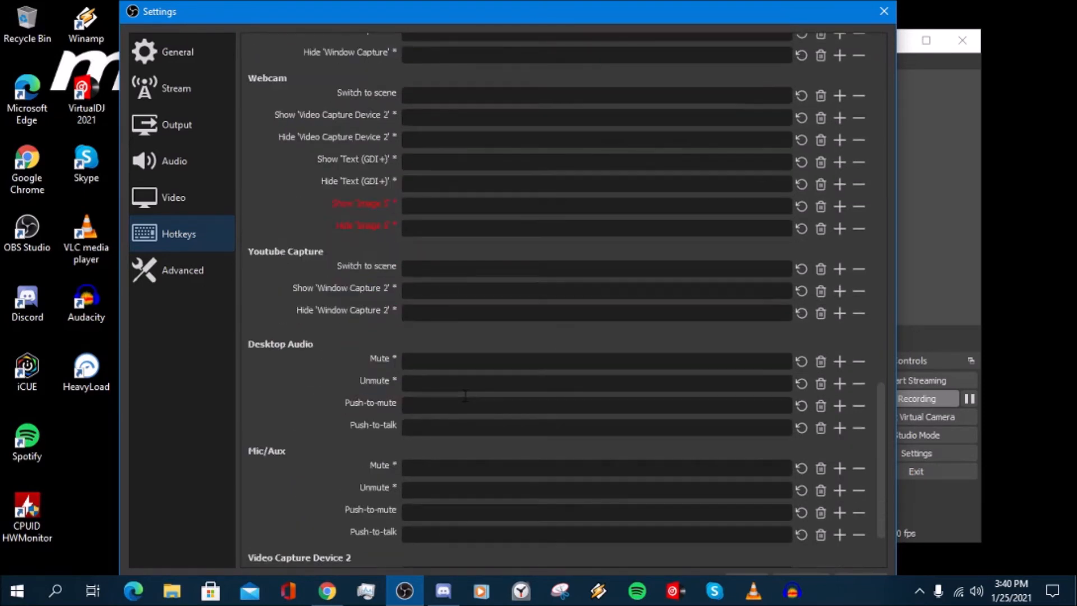
{"action": "scroll", "coordinate": [465, 395], "scroll_direction": "up", "scroll_amount": 20}
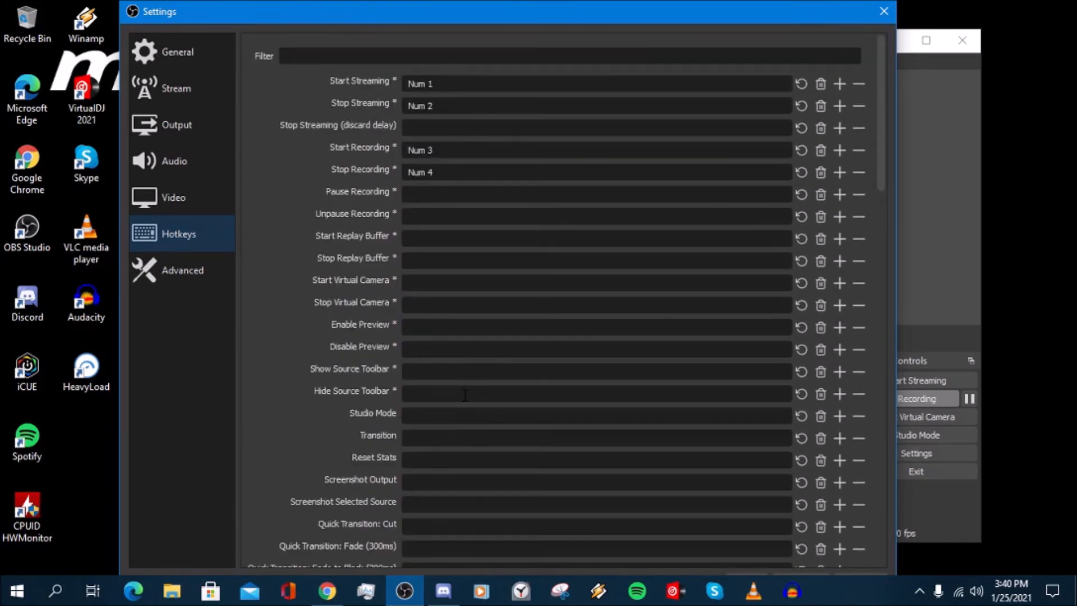
Examine the Advanced settings for recording, stream delay and automatic reconnection
{"action": "left_click", "coordinate": [171, 282]}
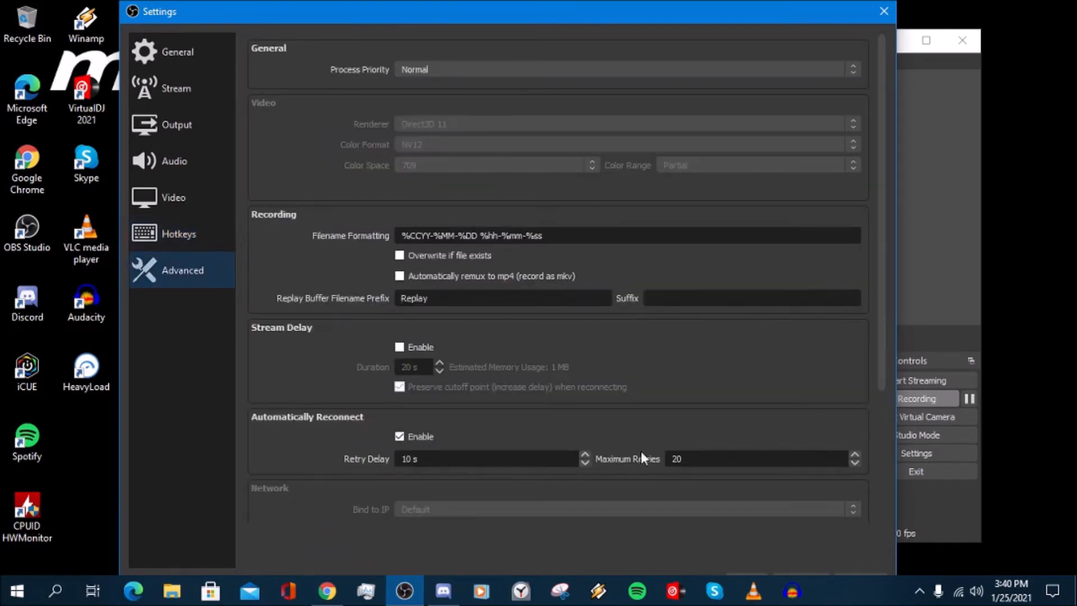
{"action": "scroll", "coordinate": [587, 362], "scroll_direction": "down", "scroll_amount": 5}
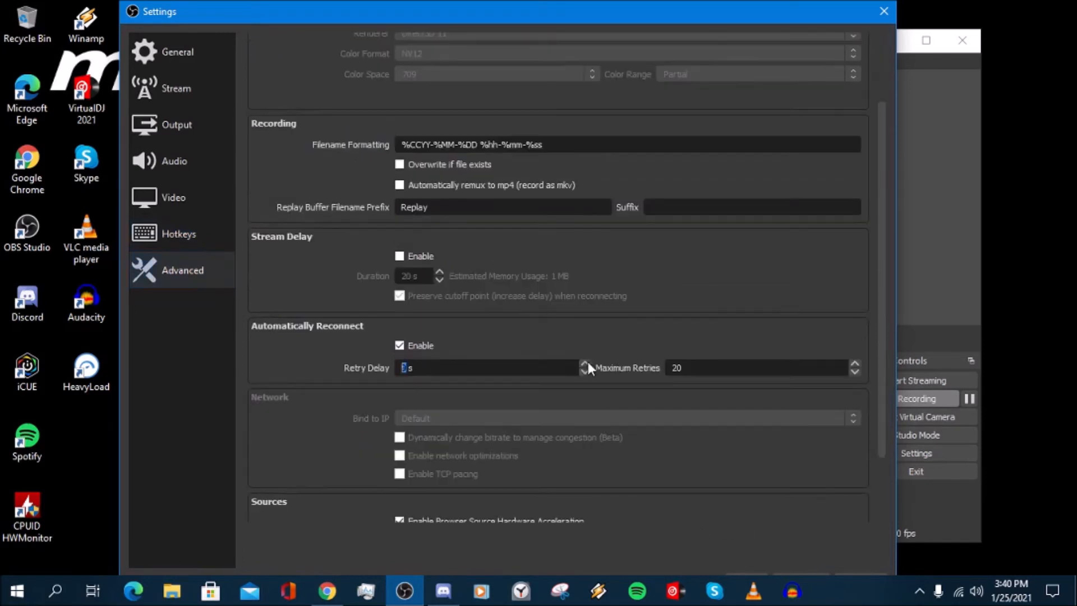
{"action": "scroll", "coordinate": [586, 364], "scroll_direction": "up", "scroll_amount": 3}
Save the changed settings and close the Settings window from the General page
{"action": "left_click", "coordinate": [159, 52]}
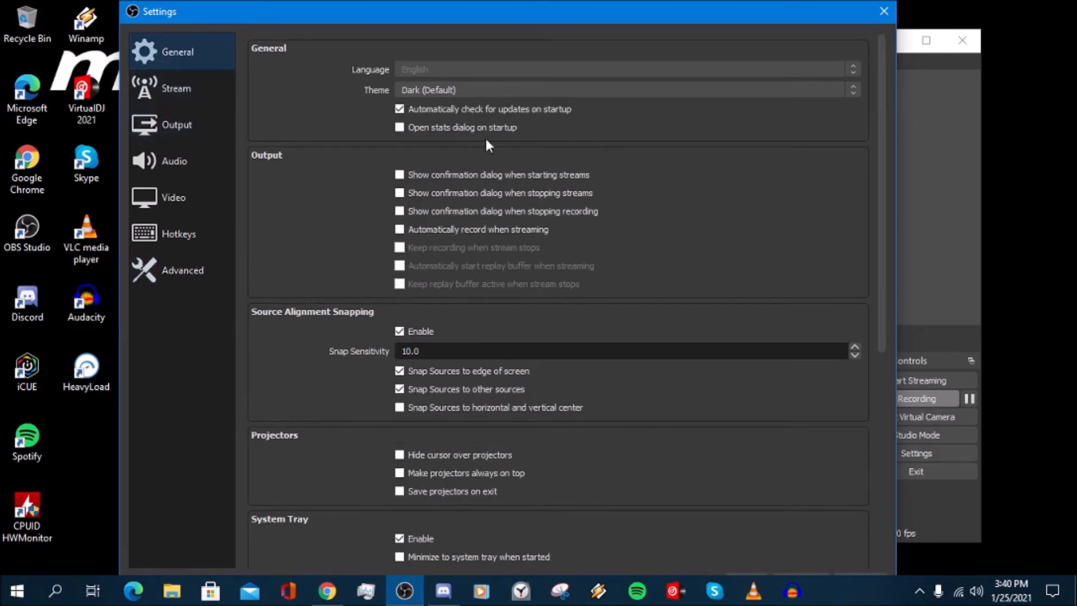
{"action": "left_click", "coordinate": [880, 16]}
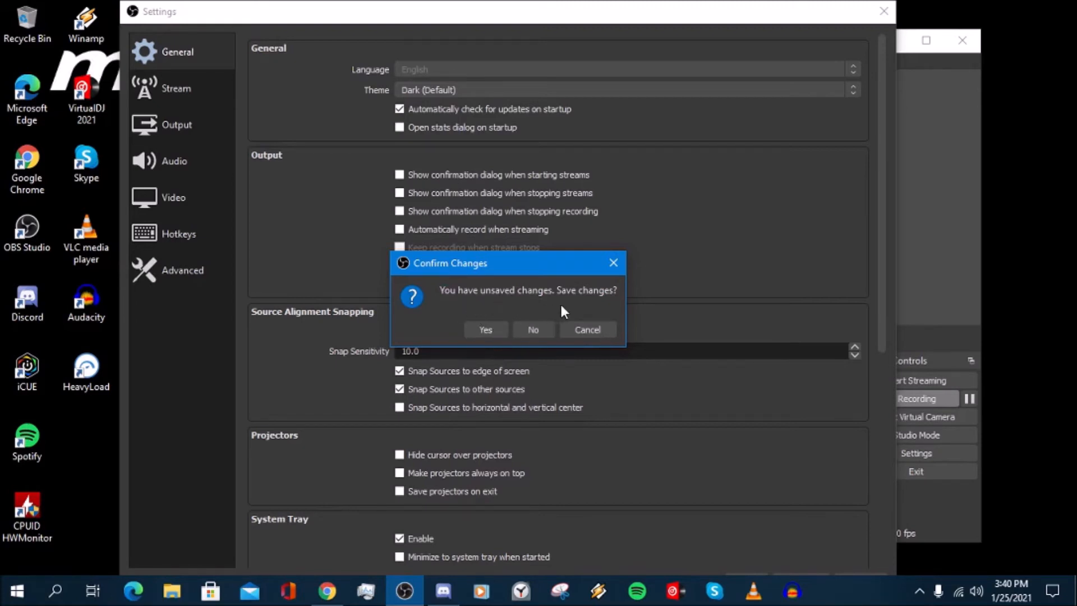
{"action": "left_click", "coordinate": [491, 331]}
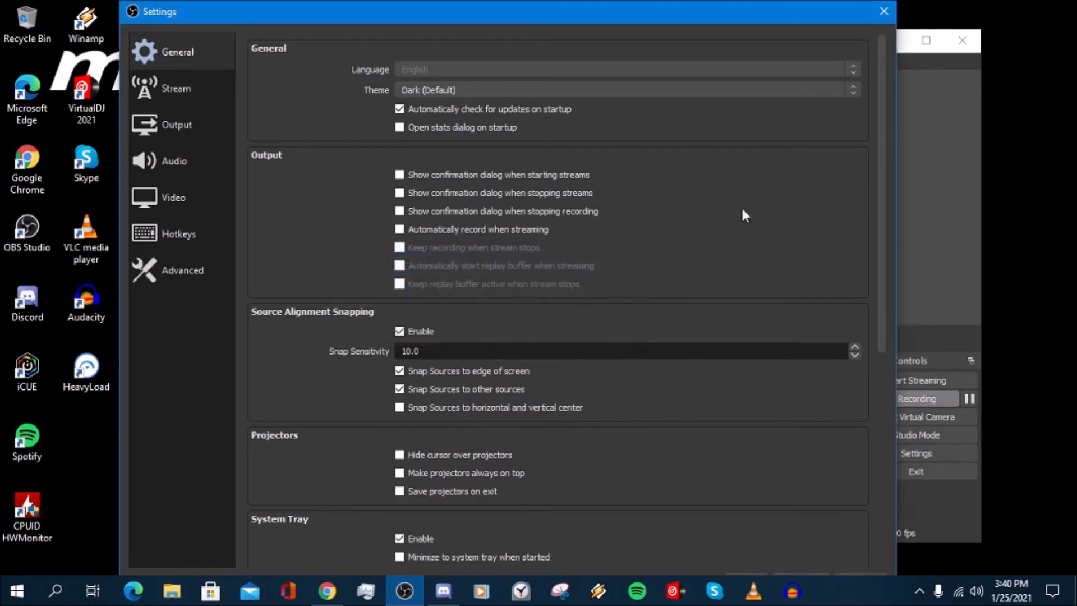
{"action": "left_click", "coordinate": [884, 12]}
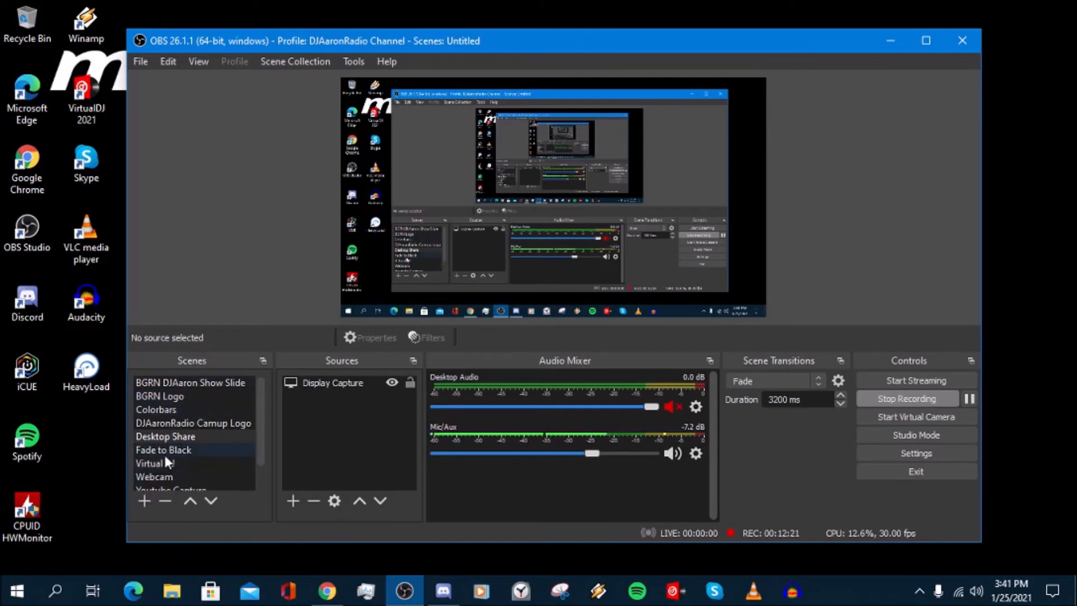
Look through the whole scene list, switching to the Fade to Black scene and back to Desktop Share
{"action": "scroll", "coordinate": [164, 456], "scroll_direction": "down", "scroll_amount": 1}
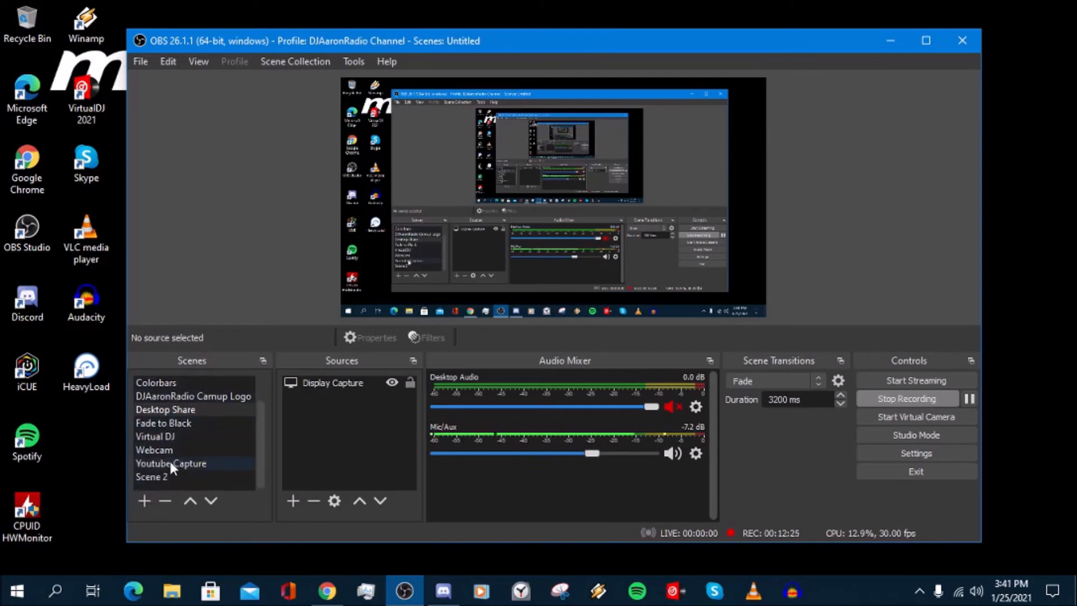
{"action": "scroll", "coordinate": [170, 461], "scroll_direction": "up", "scroll_amount": 1}
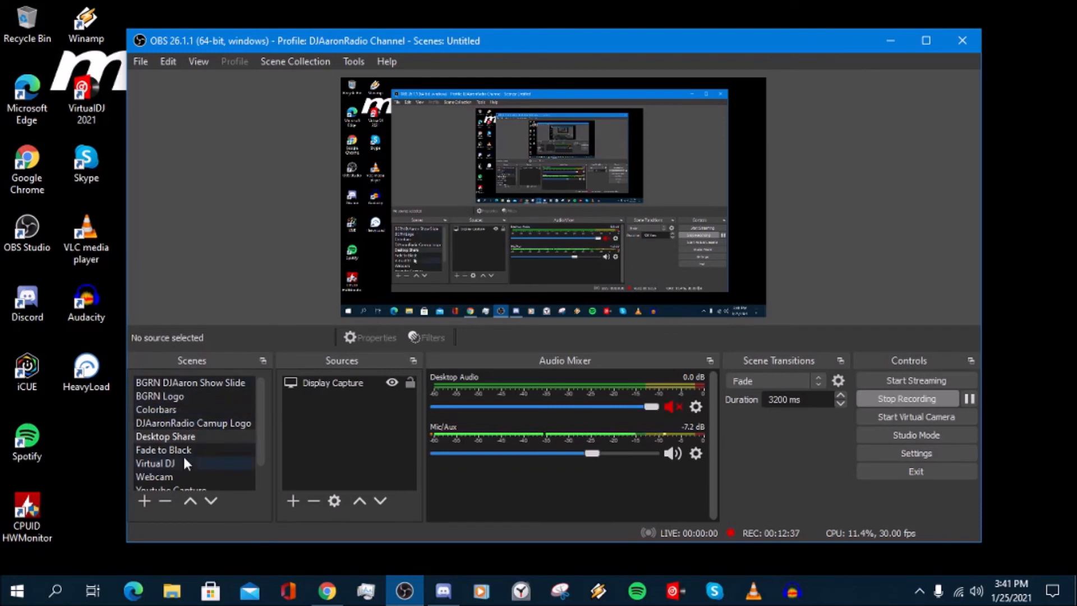
{"action": "scroll", "coordinate": [183, 456], "scroll_direction": "down", "scroll_amount": 1}
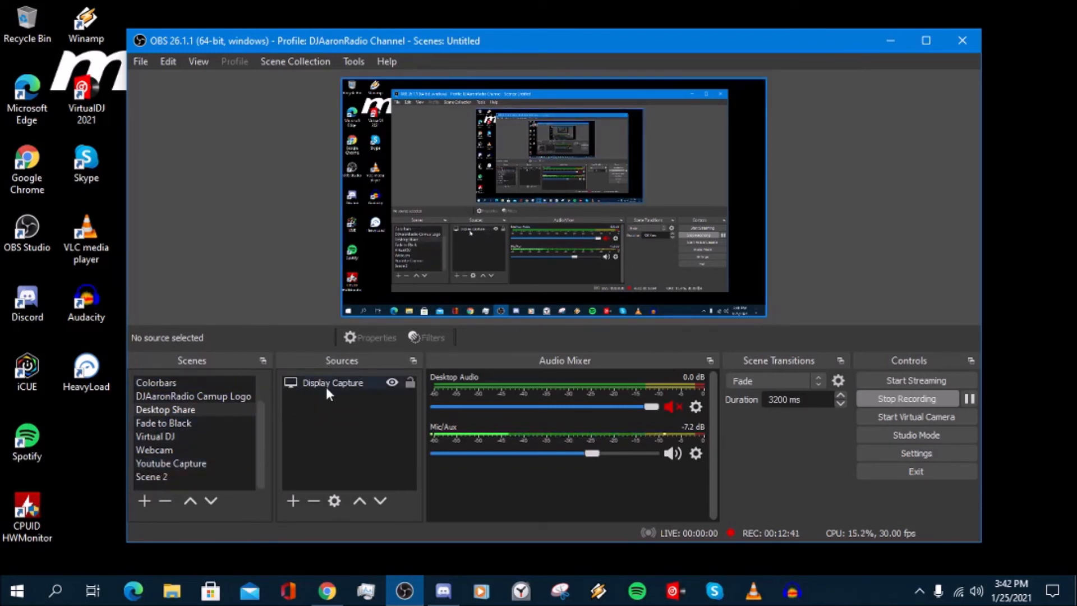
{"action": "left_click", "coordinate": [172, 425]}
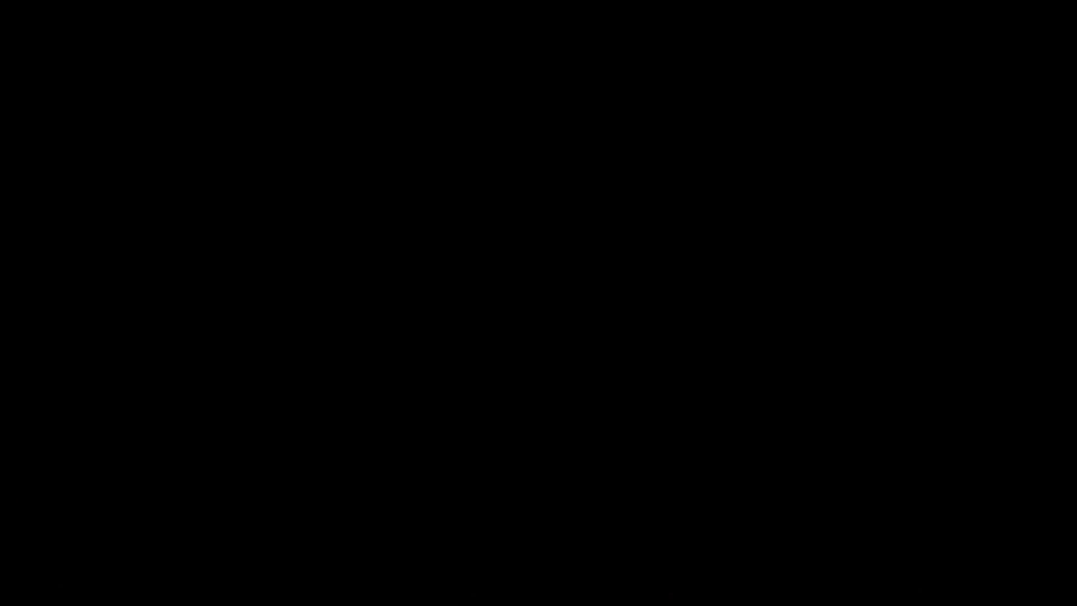
{"action": "left_click", "coordinate": [181, 411]}
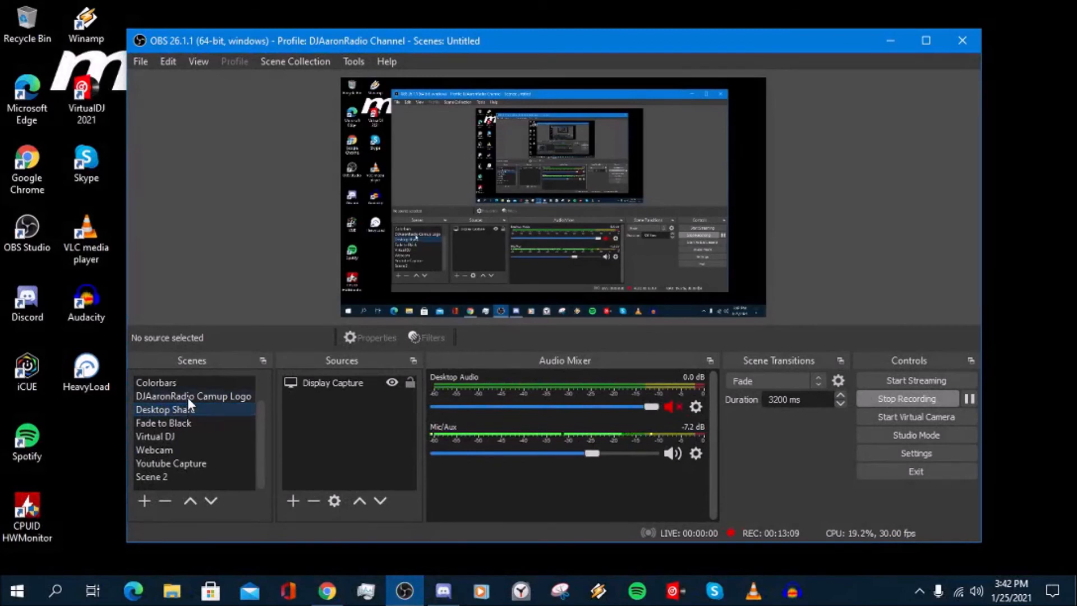
{"action": "scroll", "coordinate": [182, 425], "scroll_direction": "up", "scroll_amount": 1}
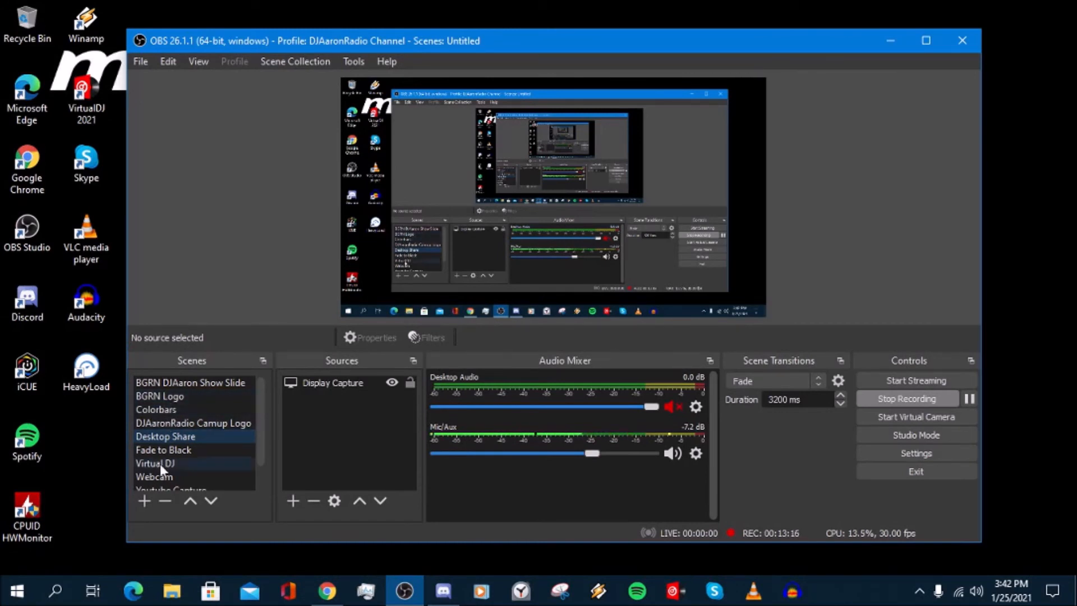
{"action": "scroll", "coordinate": [159, 464], "scroll_direction": "down", "scroll_amount": 1}
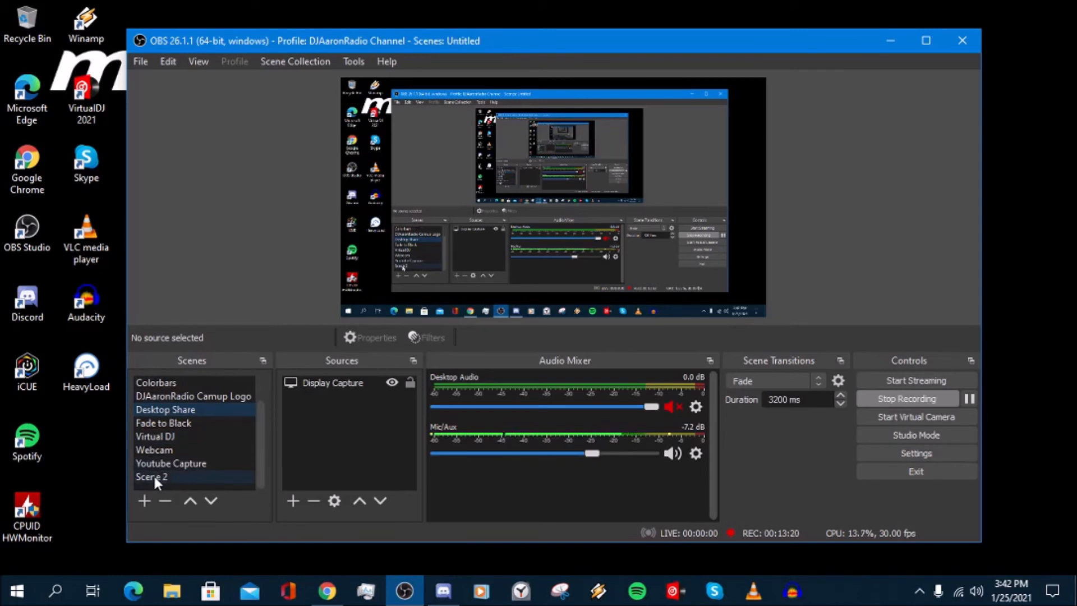
{"action": "scroll", "coordinate": [172, 457], "scroll_direction": "up", "scroll_amount": 1}
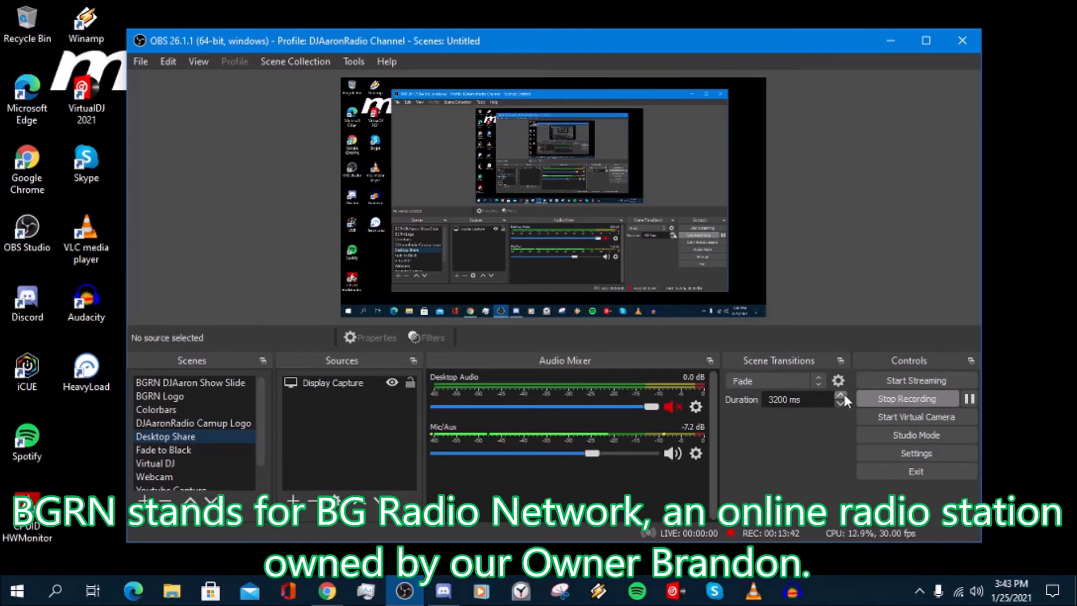
Set the Fade scene transition's duration to 4350 ms and test it by switching to Fade to Black and back to Desktop Share
{"action": "scroll", "coordinate": [843, 396], "scroll_direction": "up", "scroll_amount": 9}
{"action": "scroll", "coordinate": [843, 394], "scroll_direction": "up", "scroll_amount": 11}
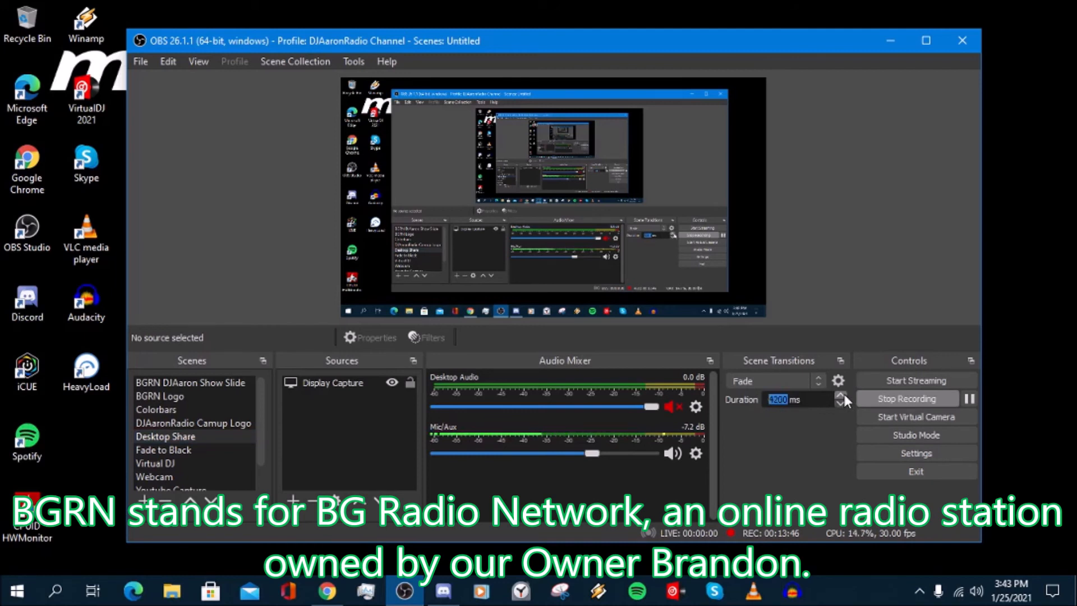
{"action": "scroll", "coordinate": [843, 394], "scroll_direction": "up", "scroll_amount": 3}
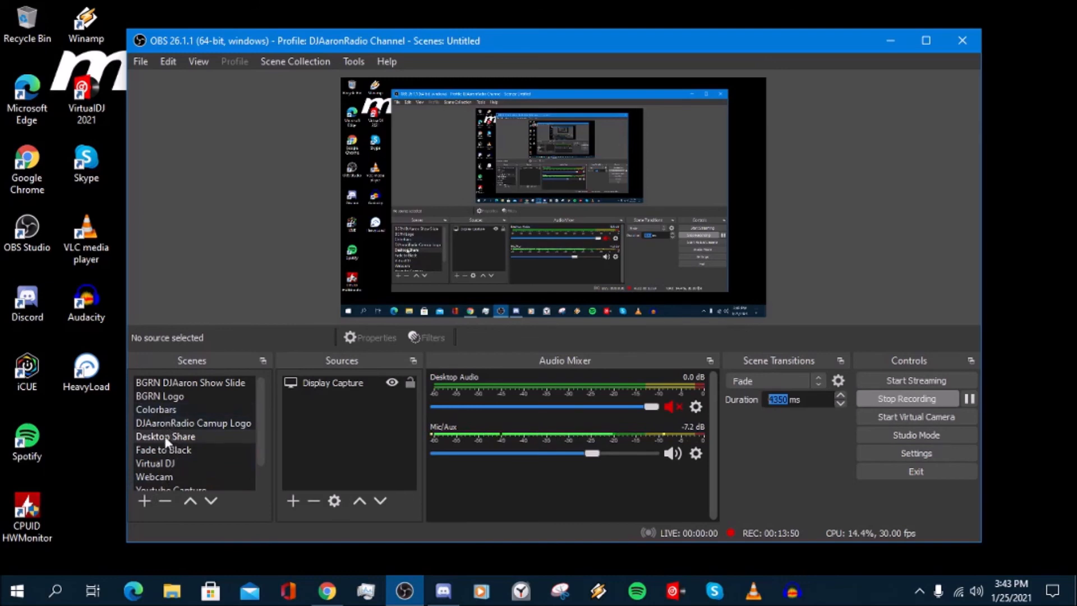
{"action": "left_click", "coordinate": [162, 456]}
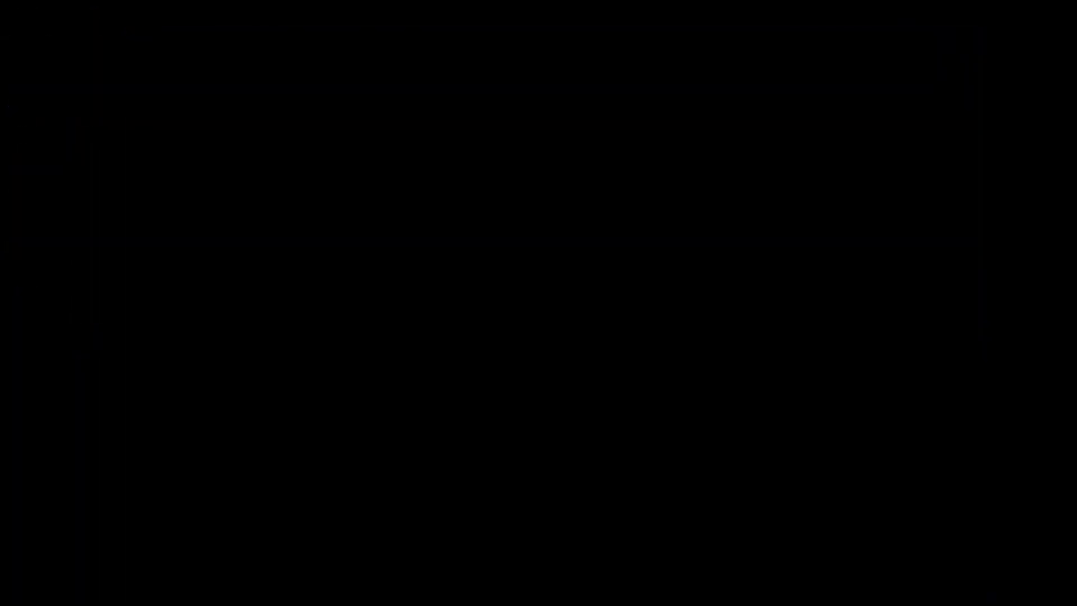
{"action": "left_click", "coordinate": [167, 436]}
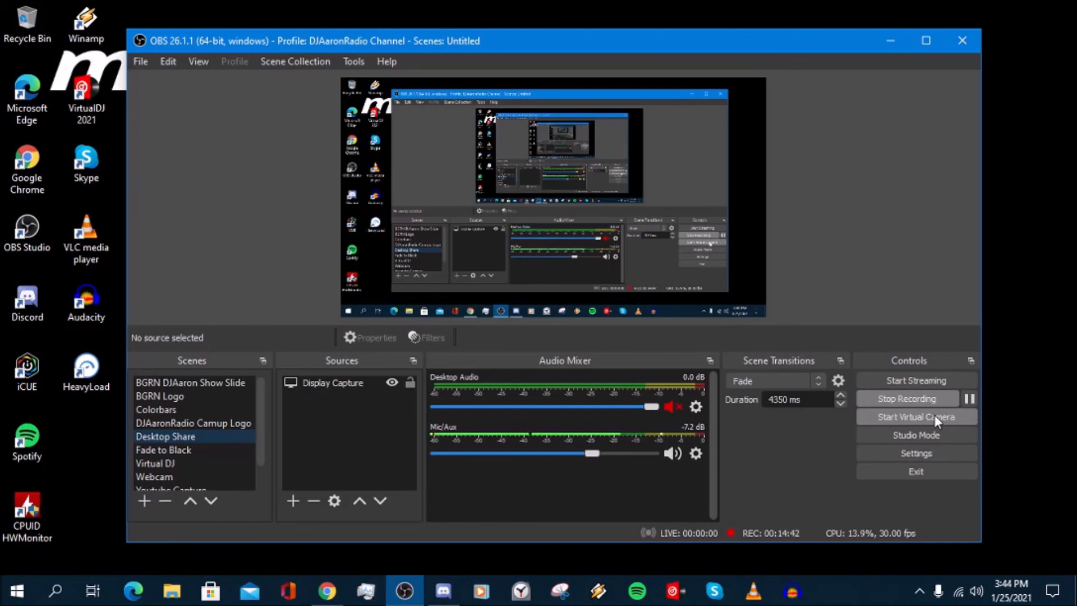
View the Studio Mode layout and return to the normal view, then briefly open and close the Settings window
{"action": "left_click", "coordinate": [904, 434]}
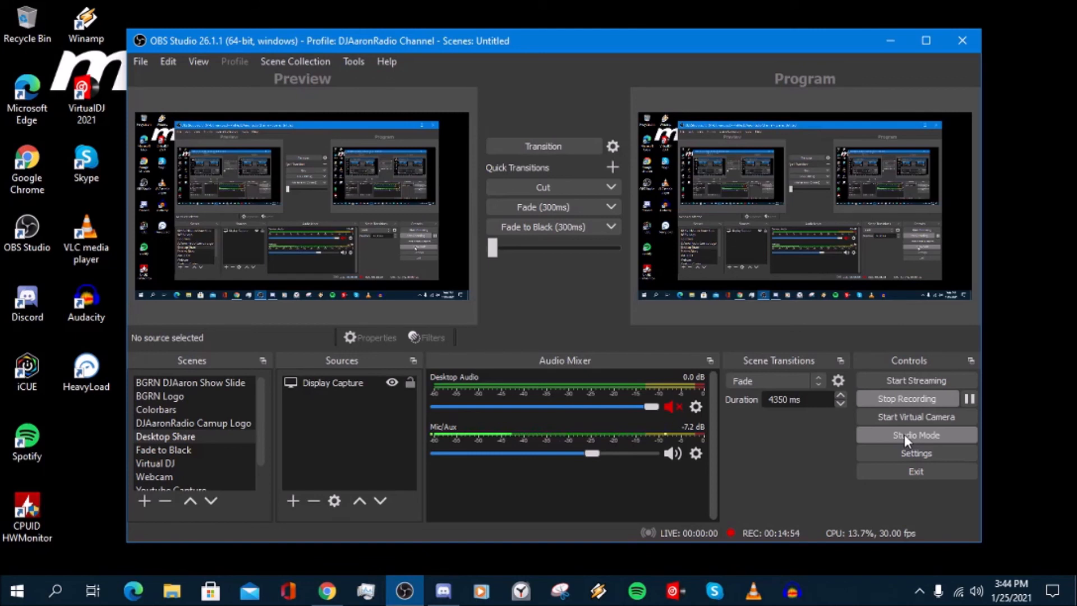
{"action": "left_click", "coordinate": [904, 434]}
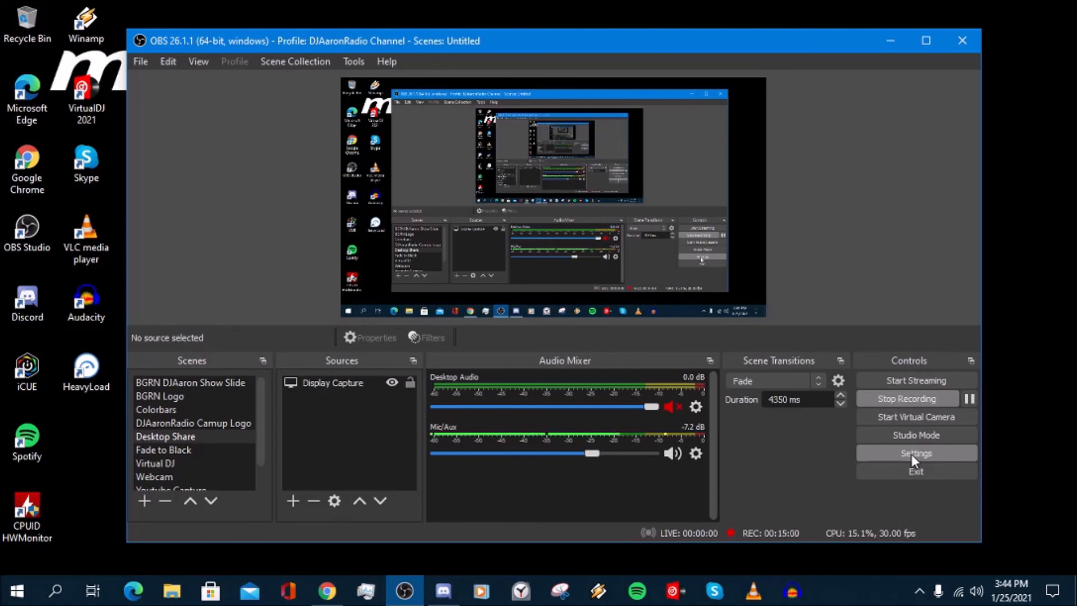
{"action": "left_click", "coordinate": [911, 453]}
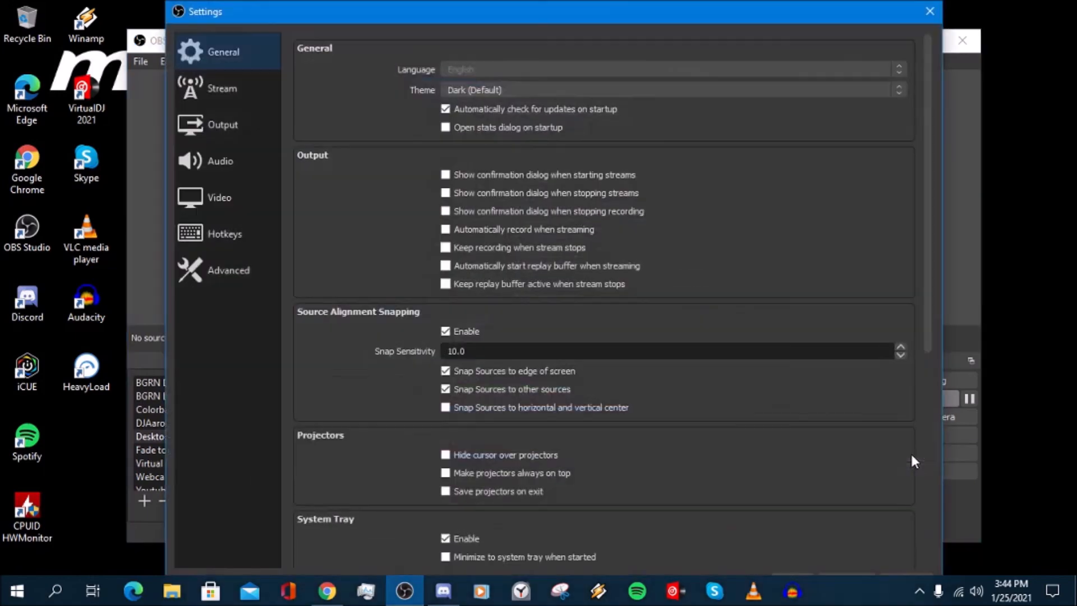
{"action": "left_click", "coordinate": [926, 11]}
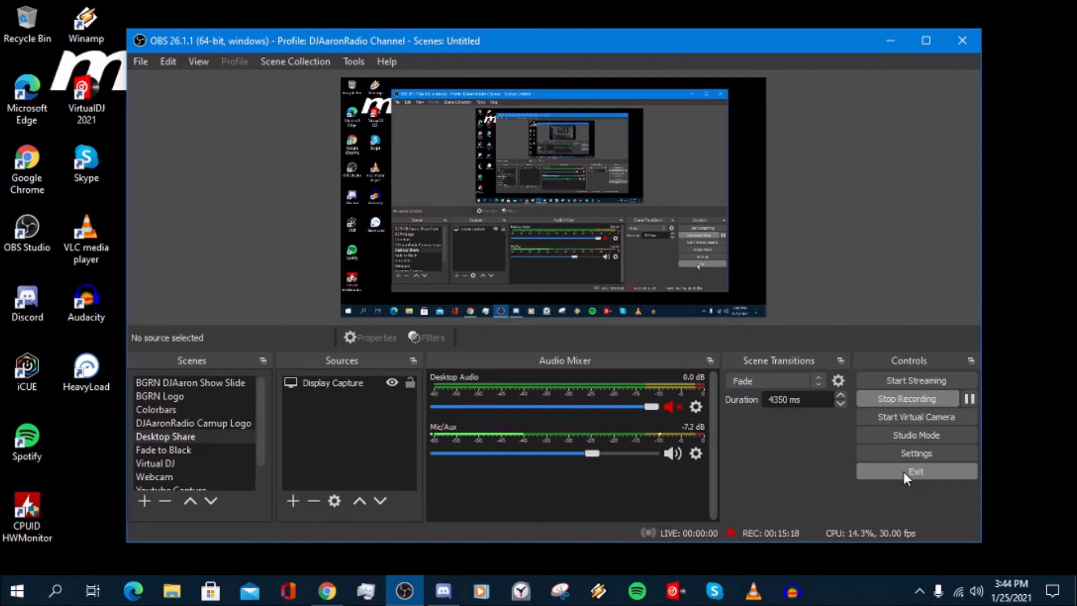
Examine the available scene transition types and close the list, leaving Fade selected
{"action": "left_click", "coordinate": [811, 384]}
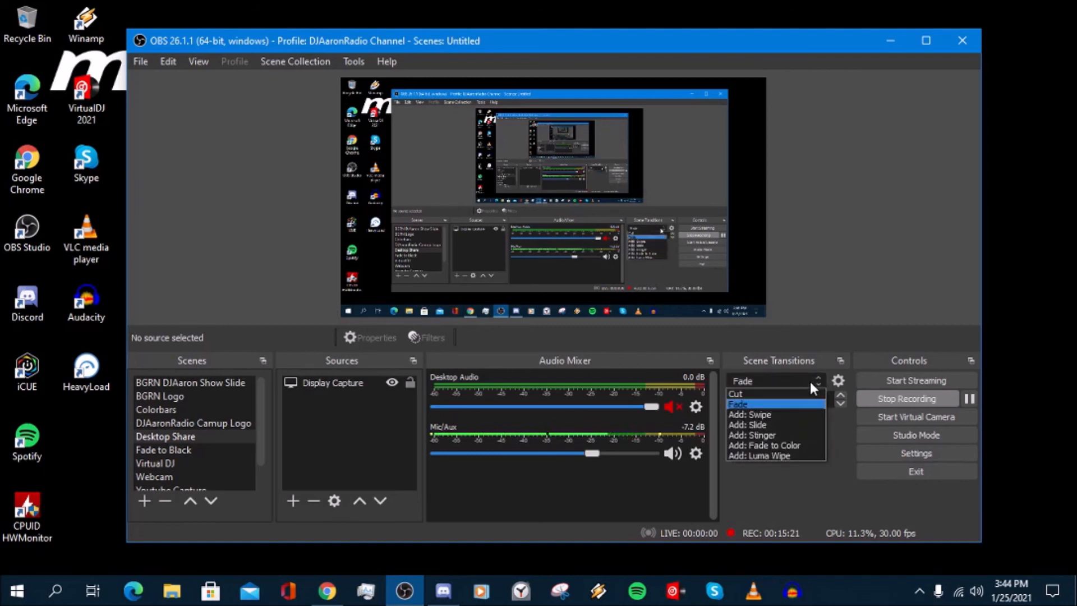
{"action": "left_click", "coordinate": [782, 502]}
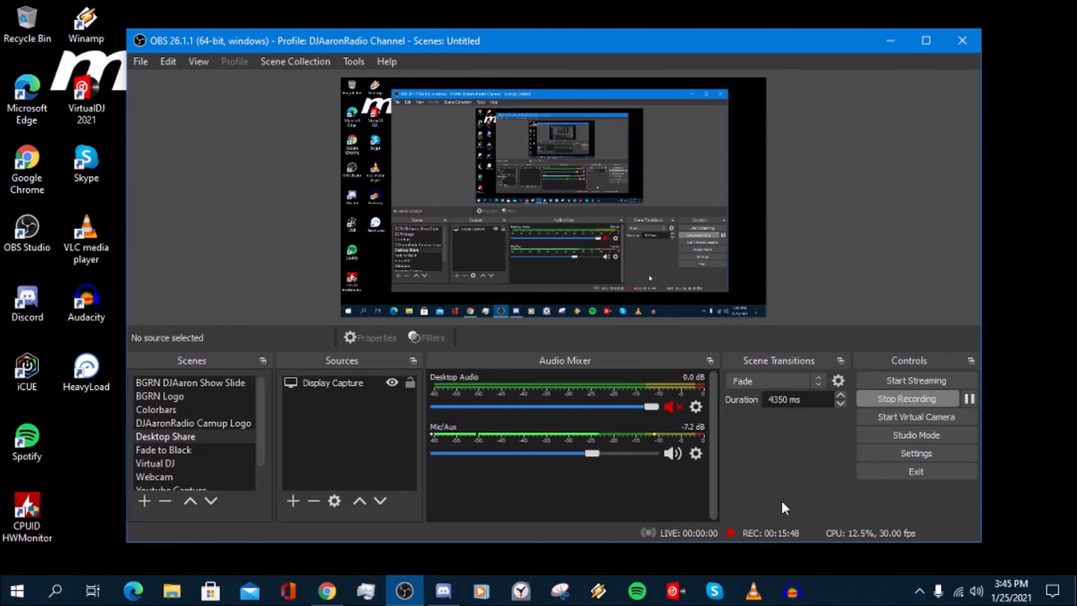